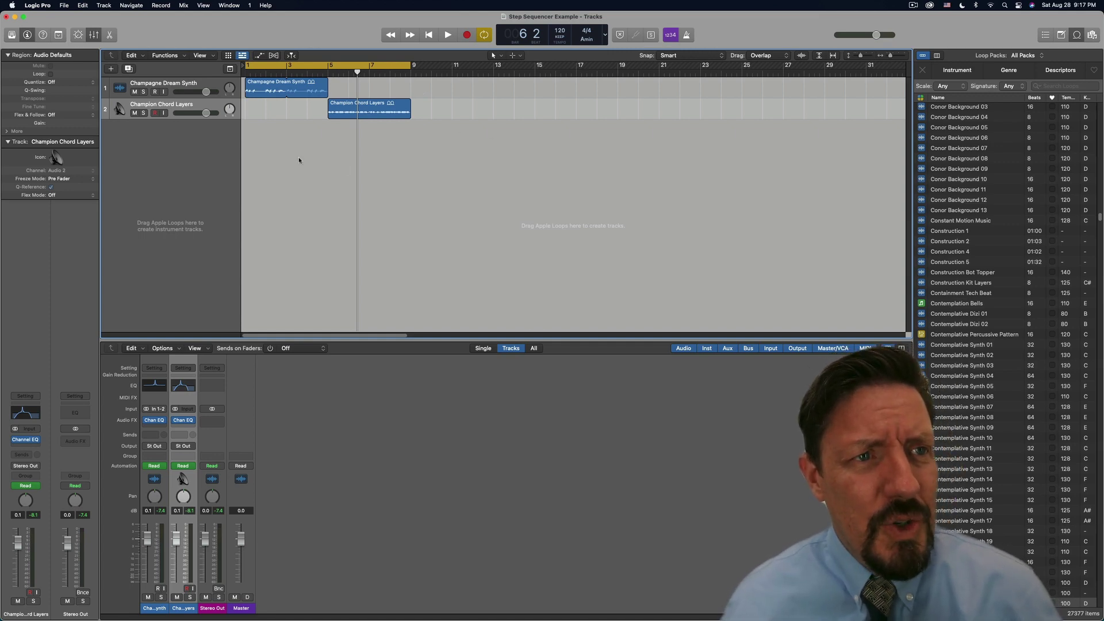
Shorten the cycle range from bar 9 to bar 5, covering only the Champagne Dream Synth region.
drag(408, 67, 329, 67)
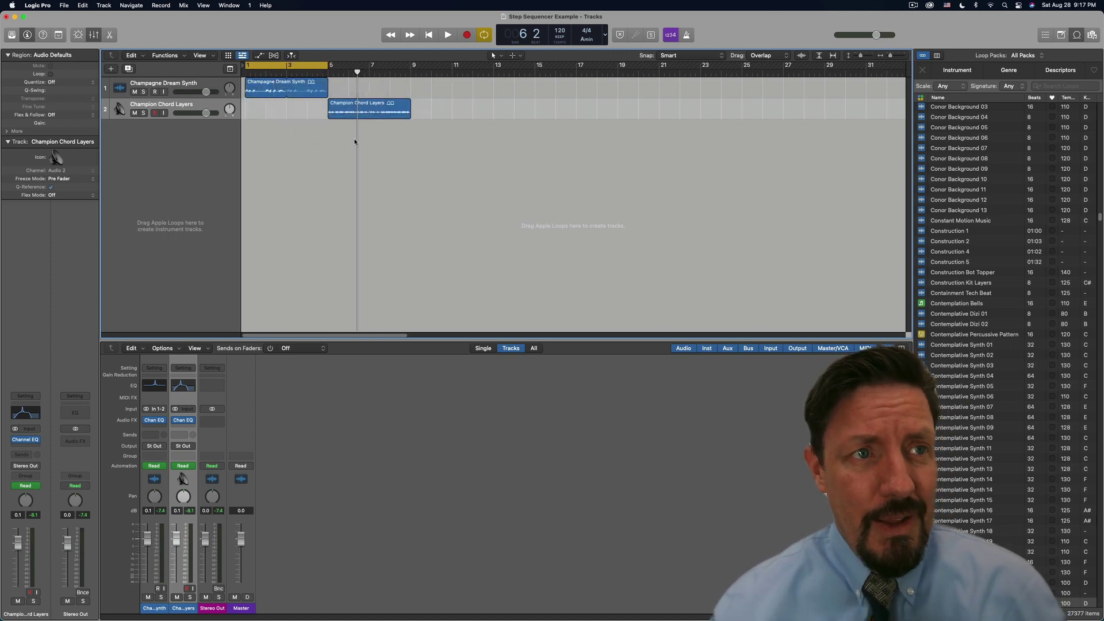
key(space)
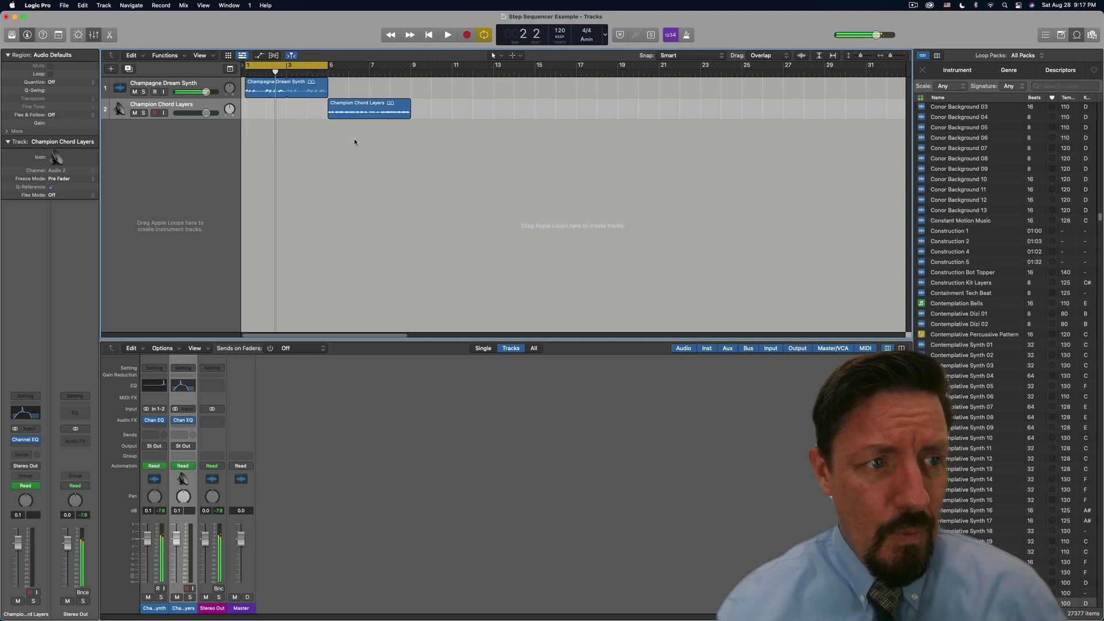
key(space)
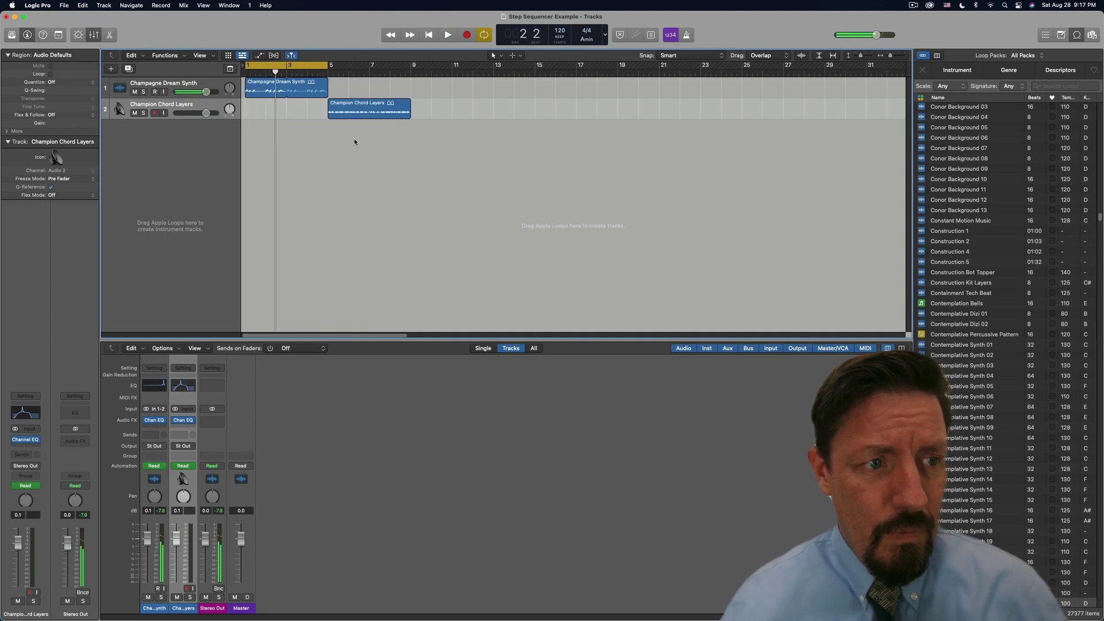
click(154, 385)
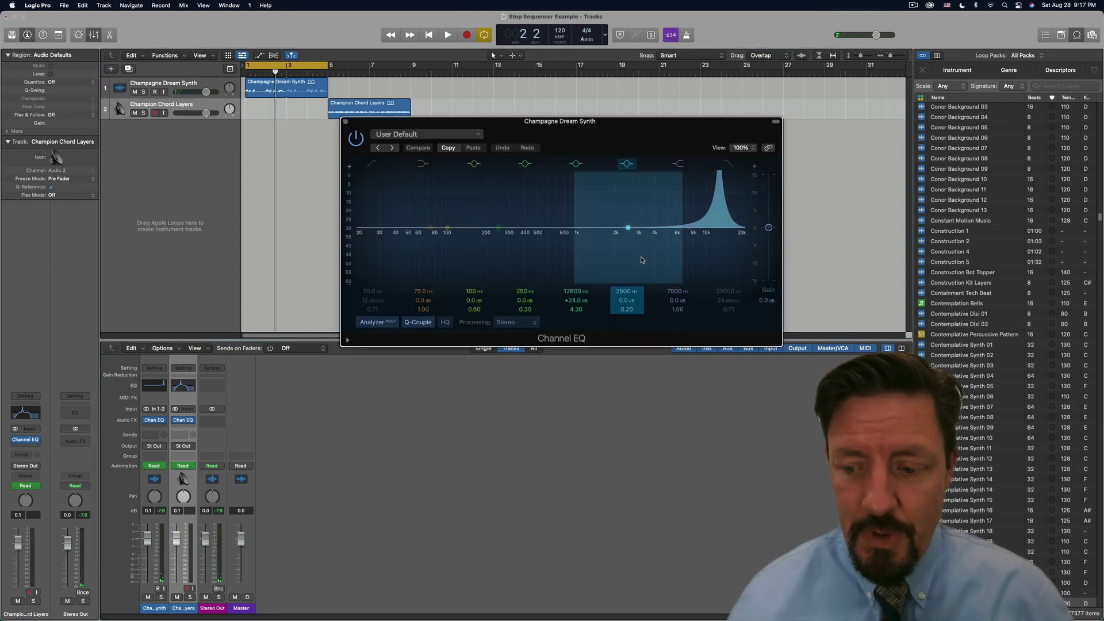
key(space)
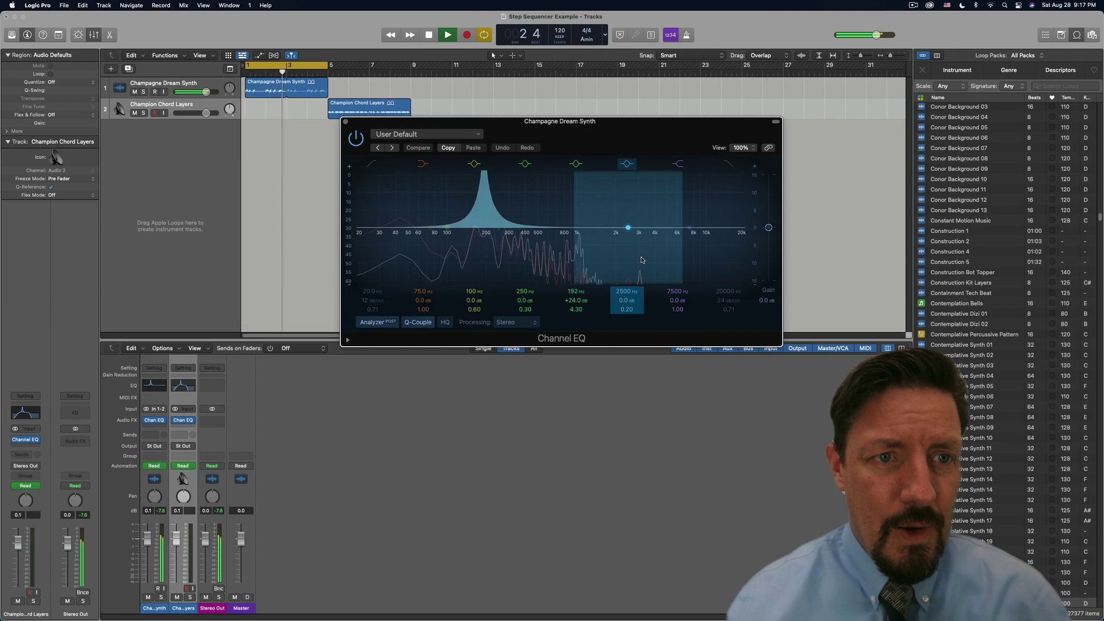
click(345, 122)
key(space)
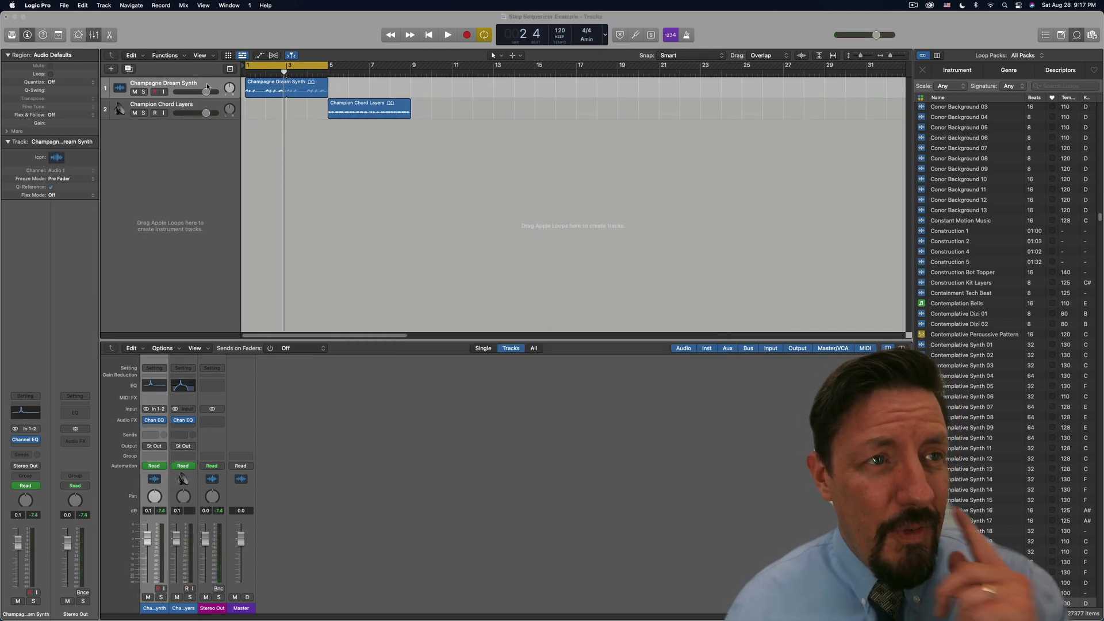
Show track automation, check track 1's automatable parameters, then bring up the Environment Mixer layer.
click(245, 176)
key(a)
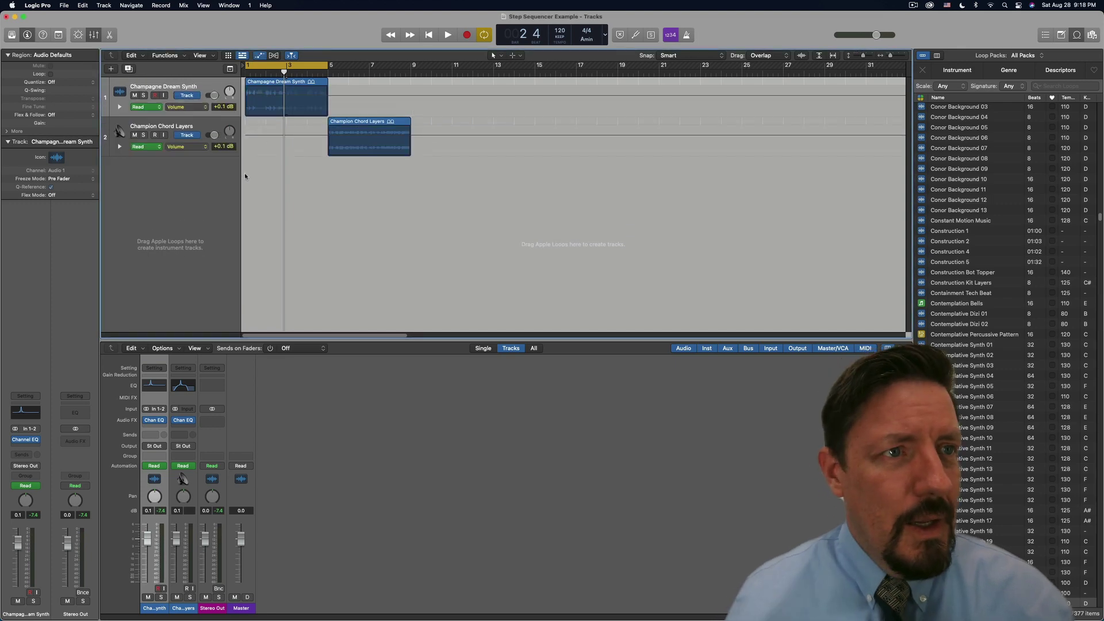
click(184, 109)
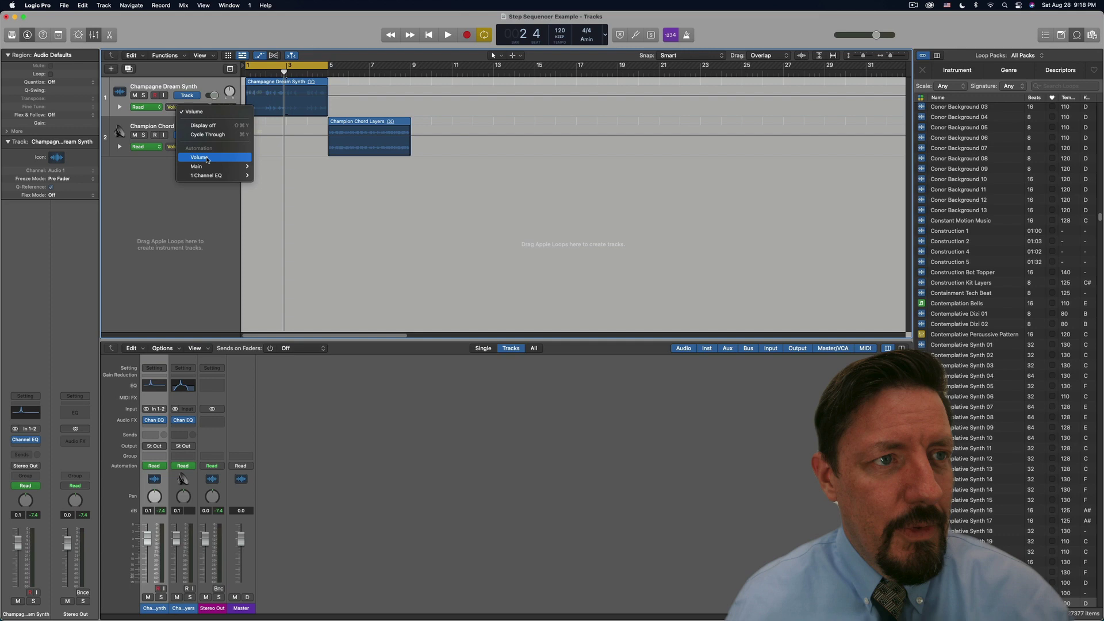
click(324, 184)
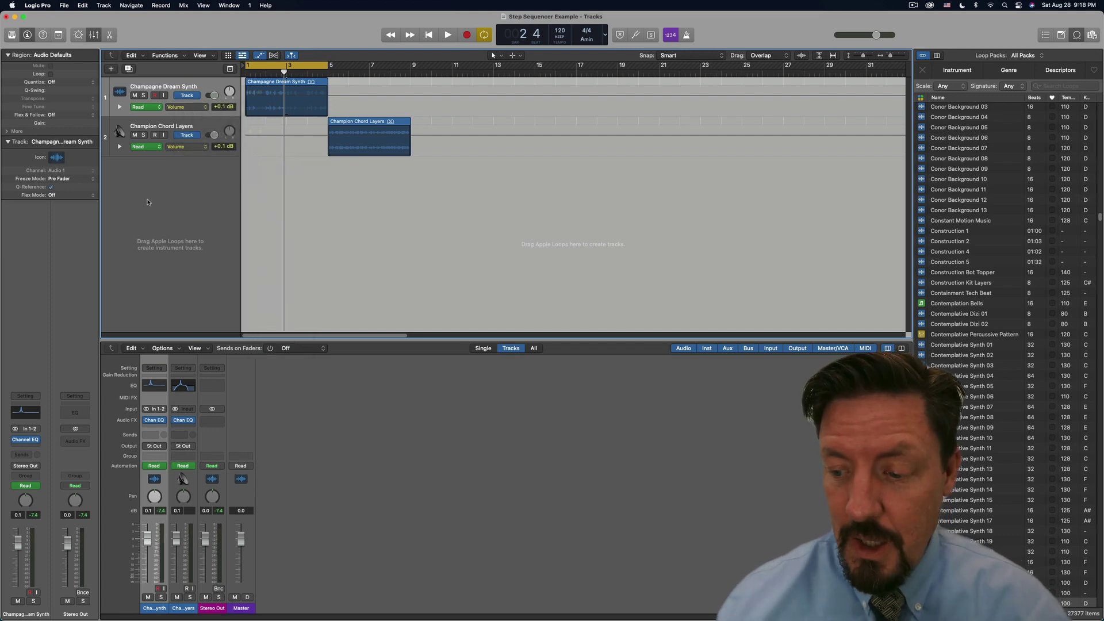
key(super+0)
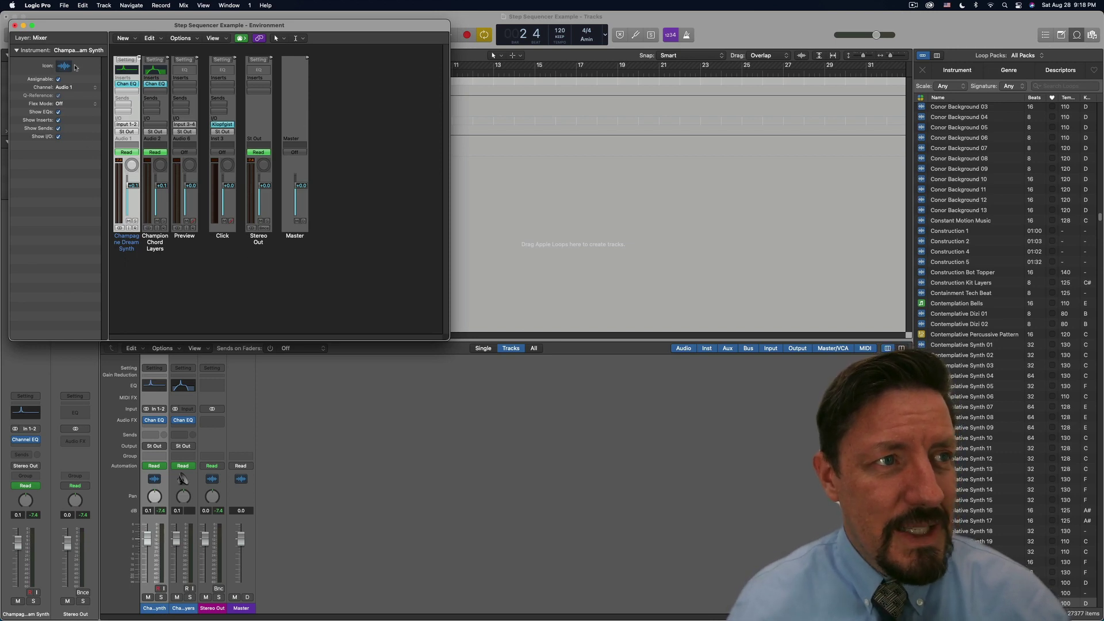
Move the Environment window to the centre, close it, and shrink both track rows to compact height.
drag(97, 27, 415, 111)
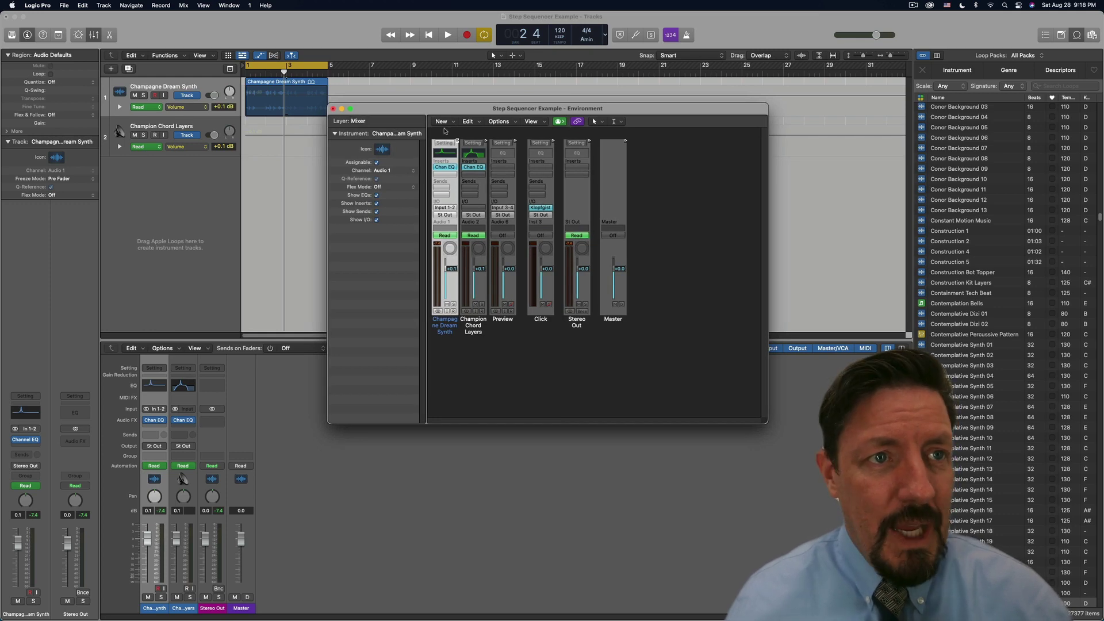
click(332, 108)
drag(234, 118, 234, 98)
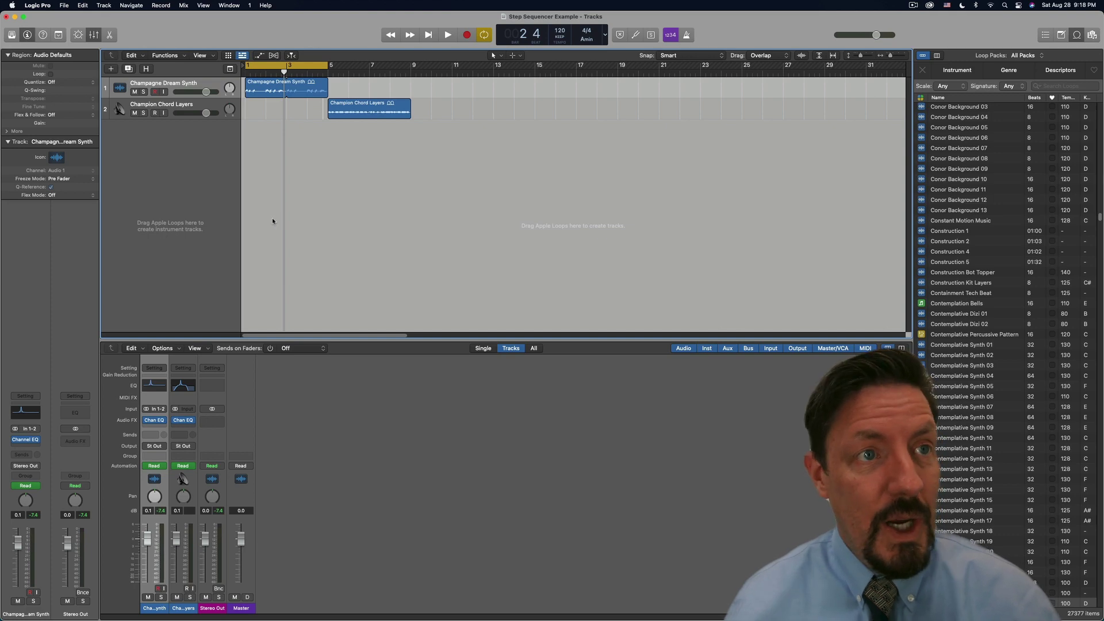
click(260, 83)
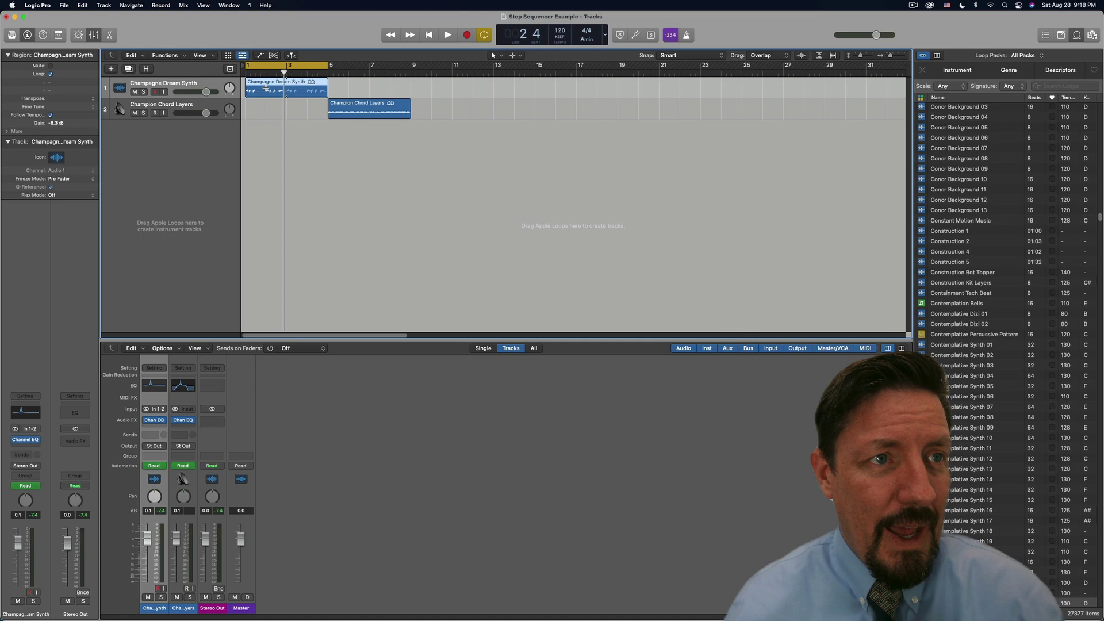
drag(259, 85, 343, 82)
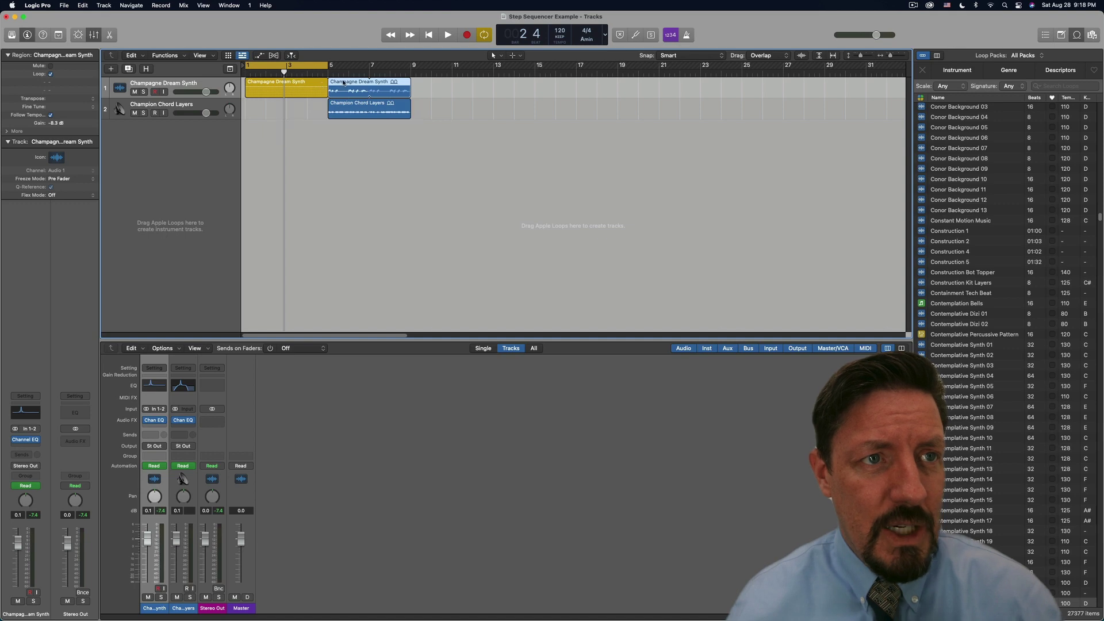
drag(343, 83, 260, 85)
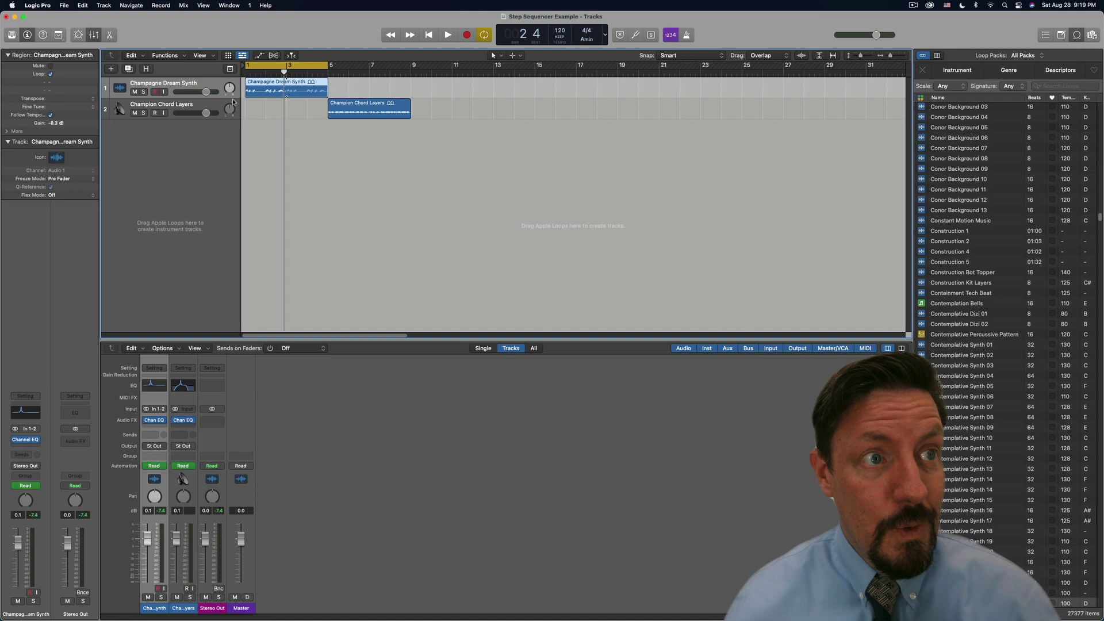
click(190, 88)
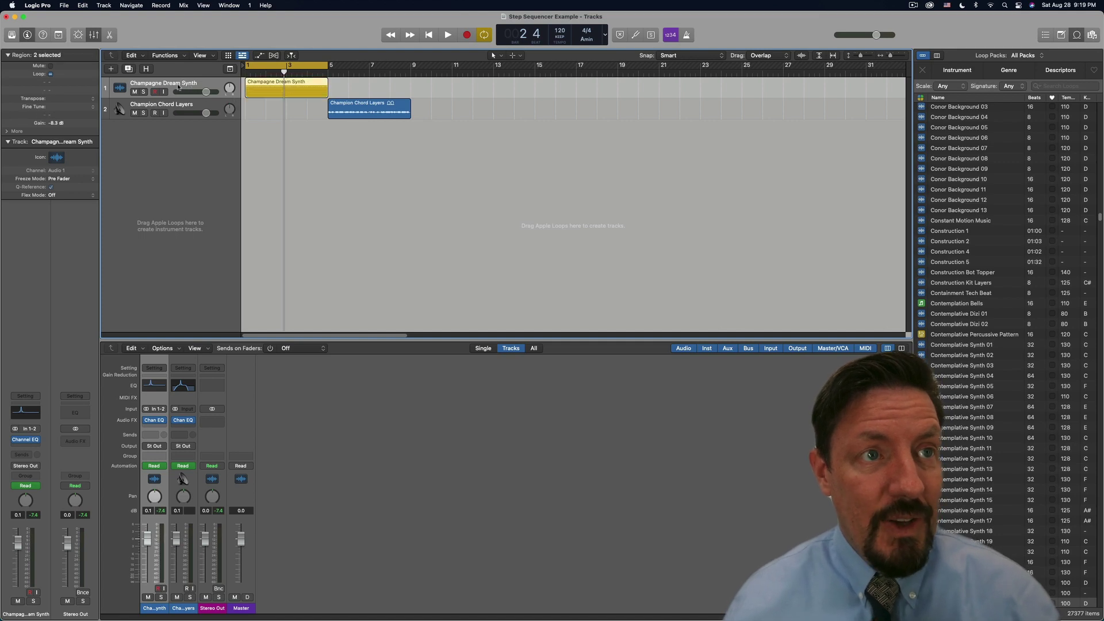
click(185, 108)
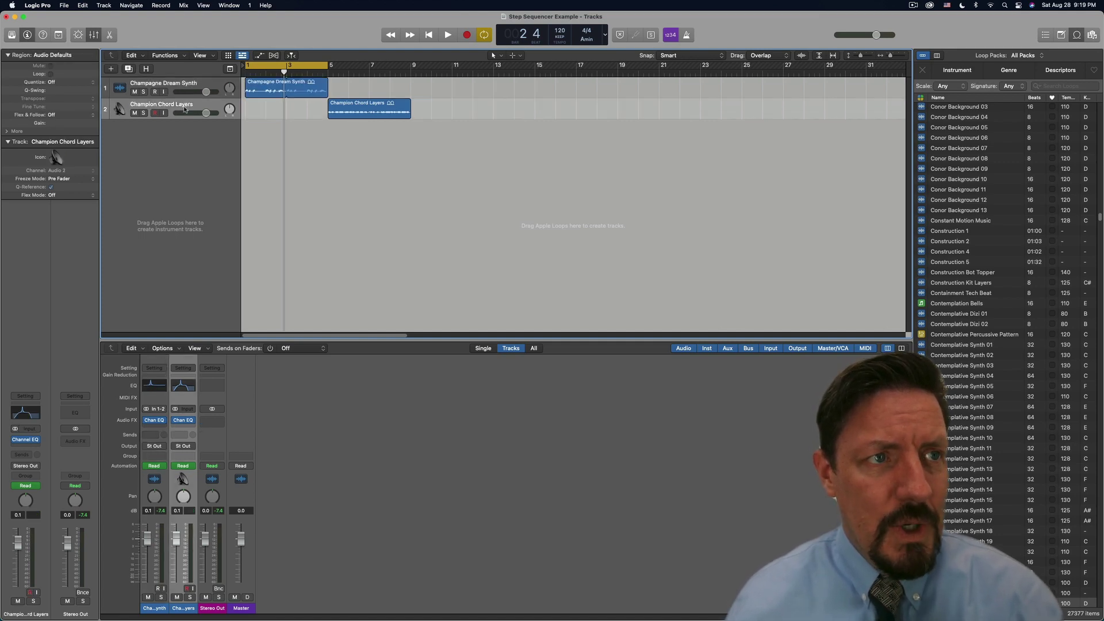
click(178, 88)
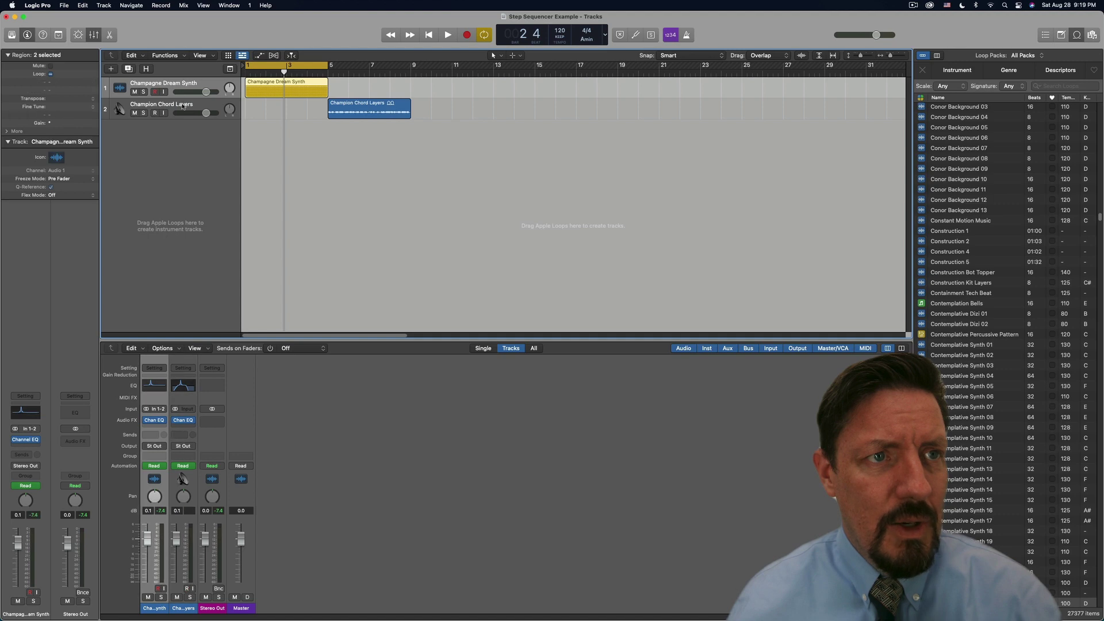
double_click(182, 105)
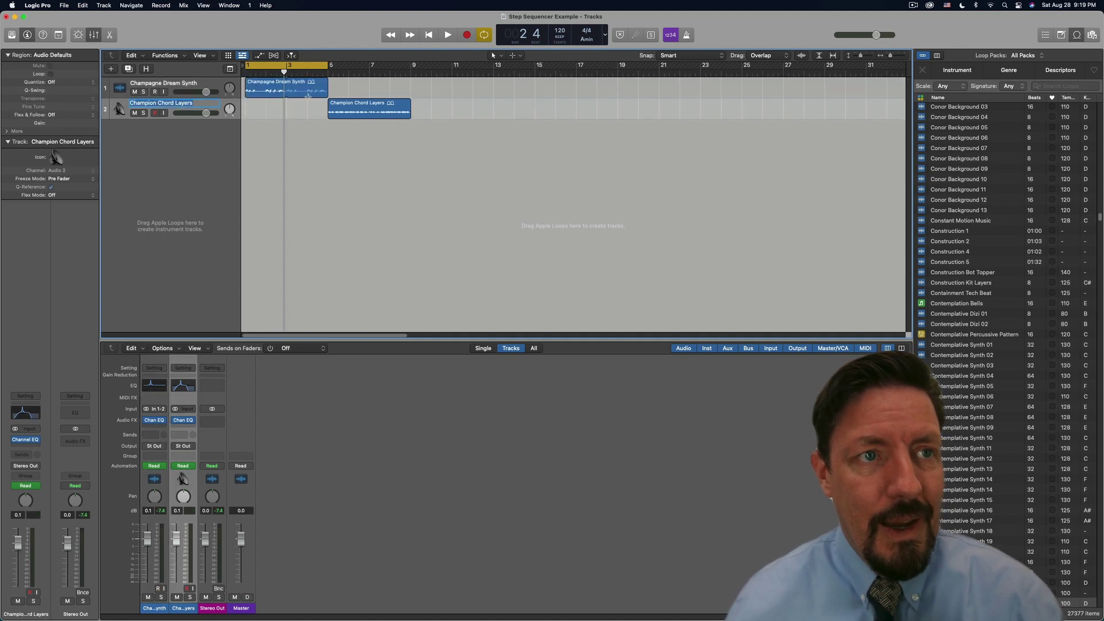
key(Return)
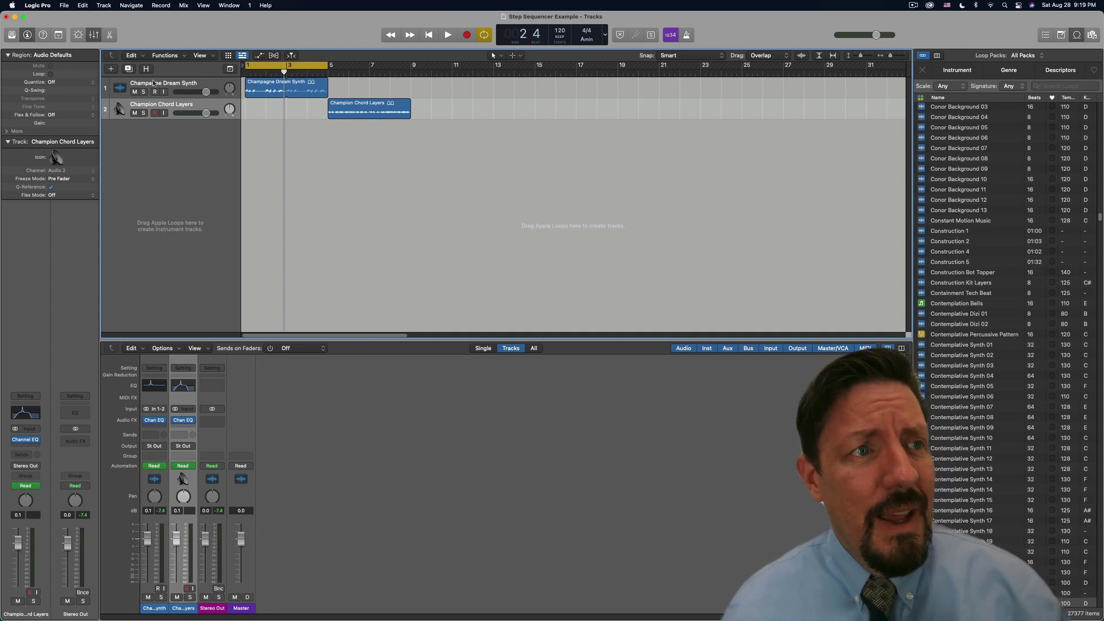
Add an Audio 3 track, reassign it to the Champagne Dream Synth mixer channel, and start playback.
double_click(145, 131)
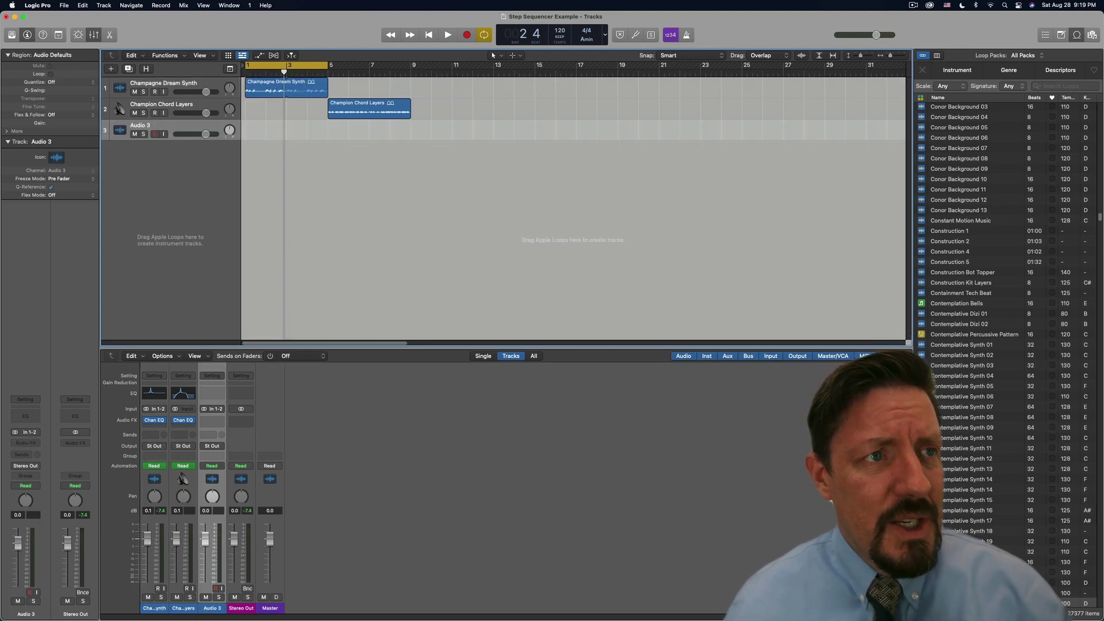
right_click(167, 128)
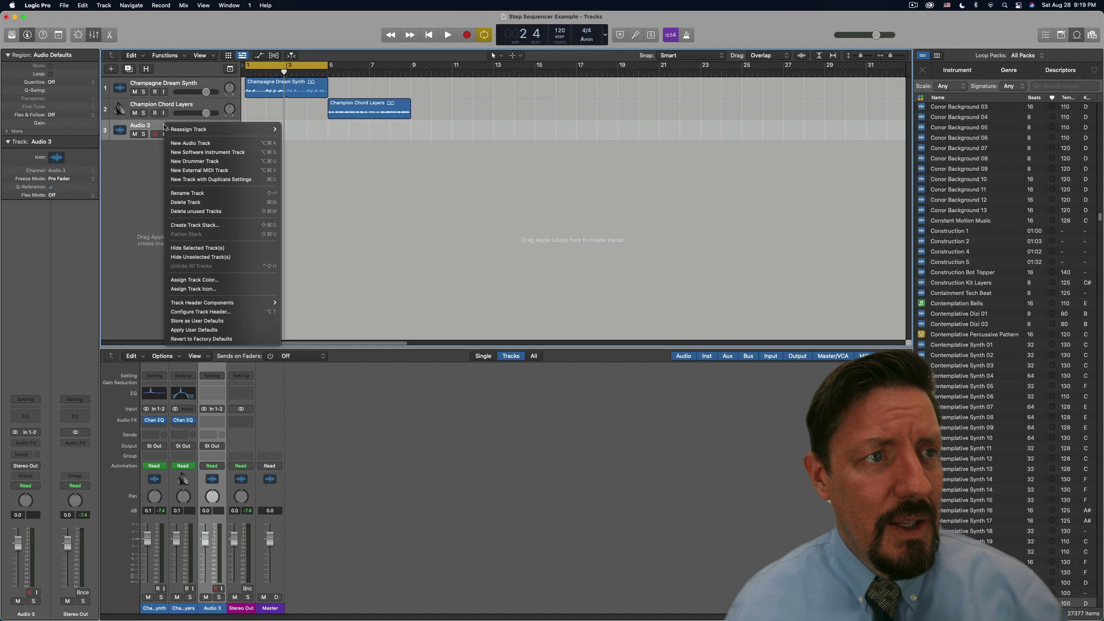
mouse_move(289, 132)
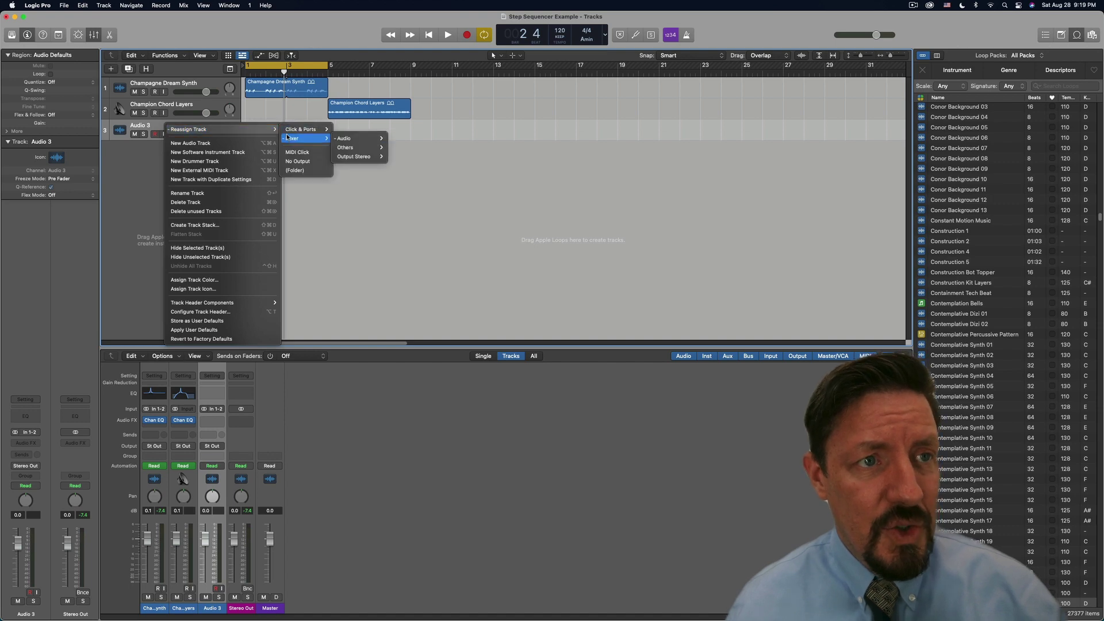
mouse_move(348, 139)
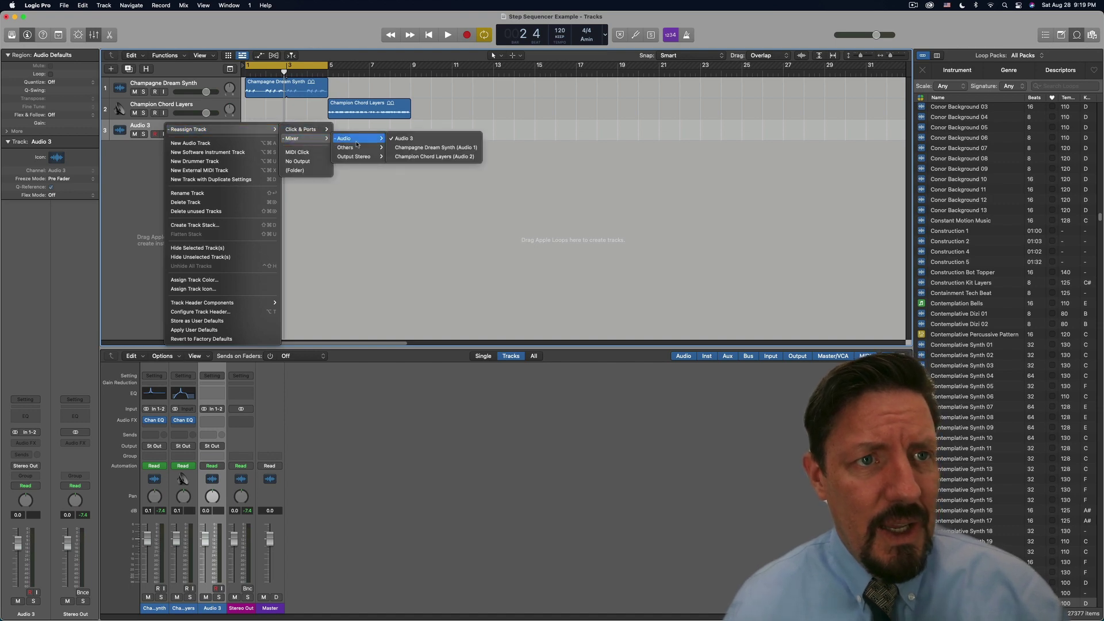
click(413, 149)
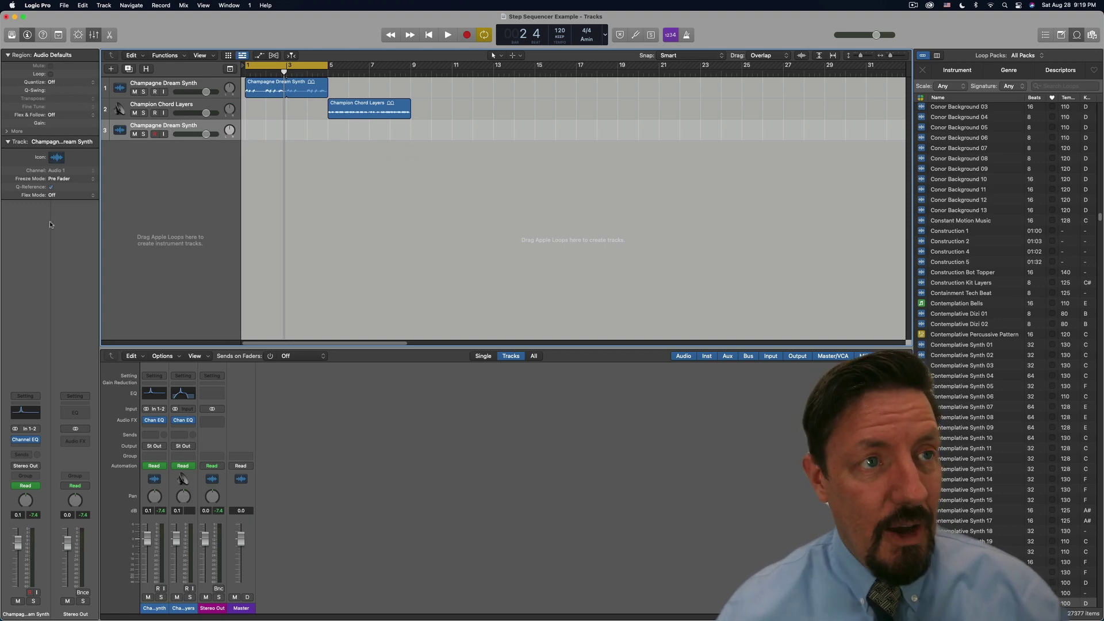
key(space)
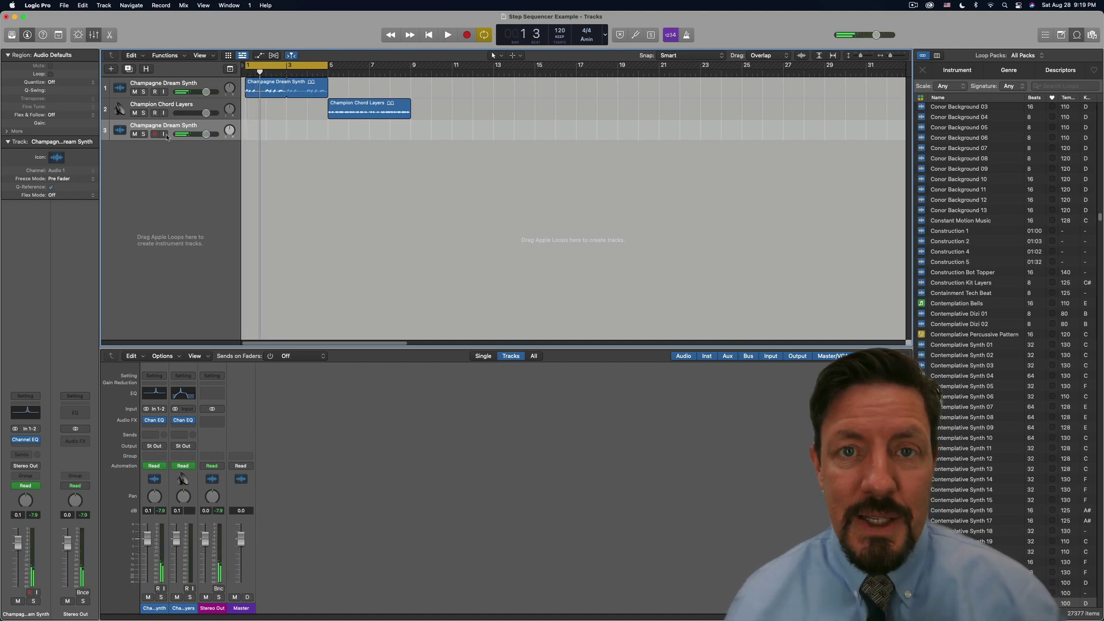
Create an empty pattern region on track 3's lane at bar 1, spanning bars 1–5.
right_click(250, 126)
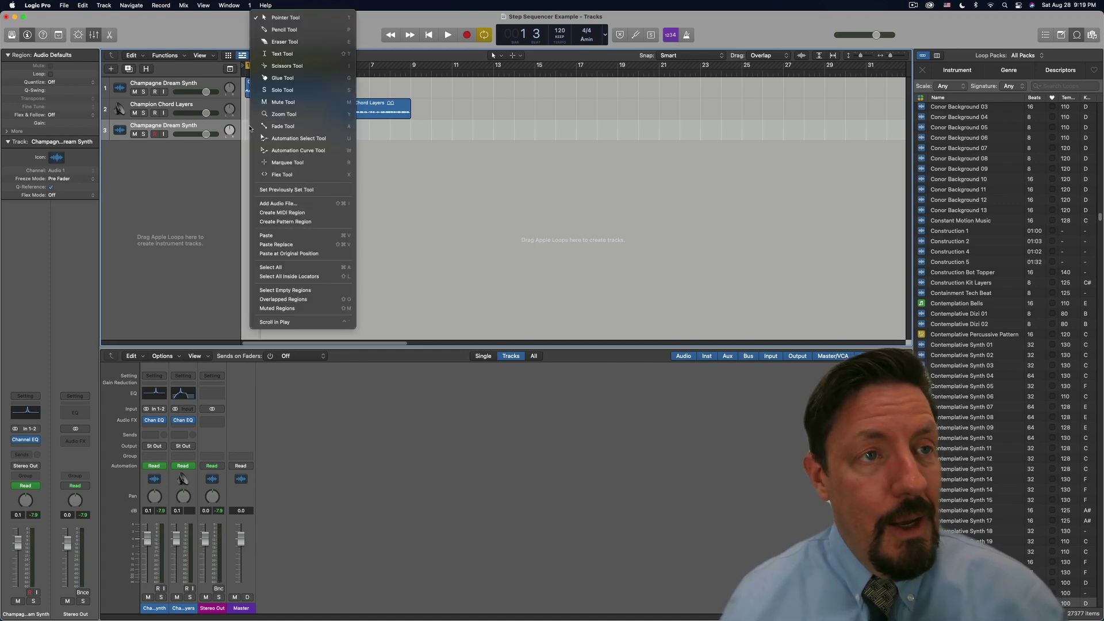
click(290, 224)
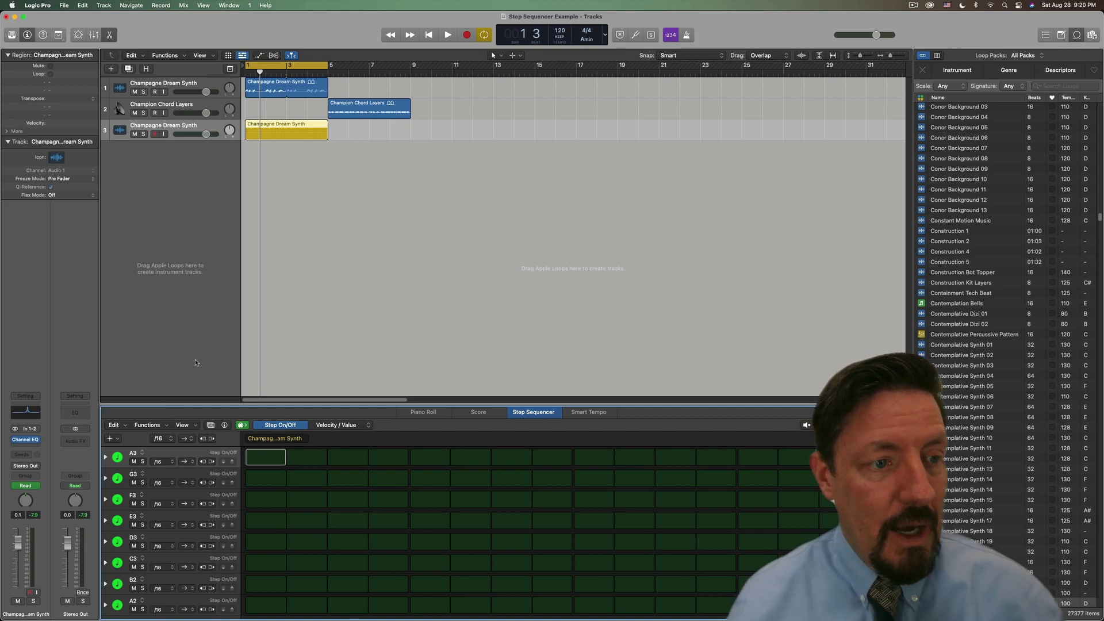
Set the pattern's top A3 row to automate Channel EQ Peak 4 Frequency.
click(140, 454)
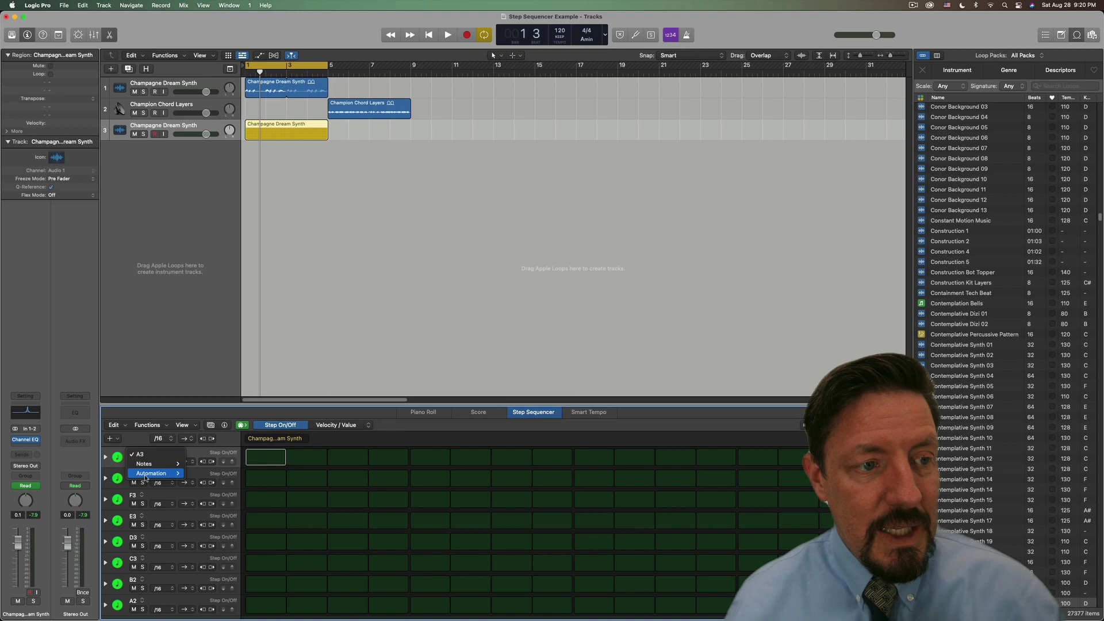
mouse_move(145, 477)
mouse_move(193, 508)
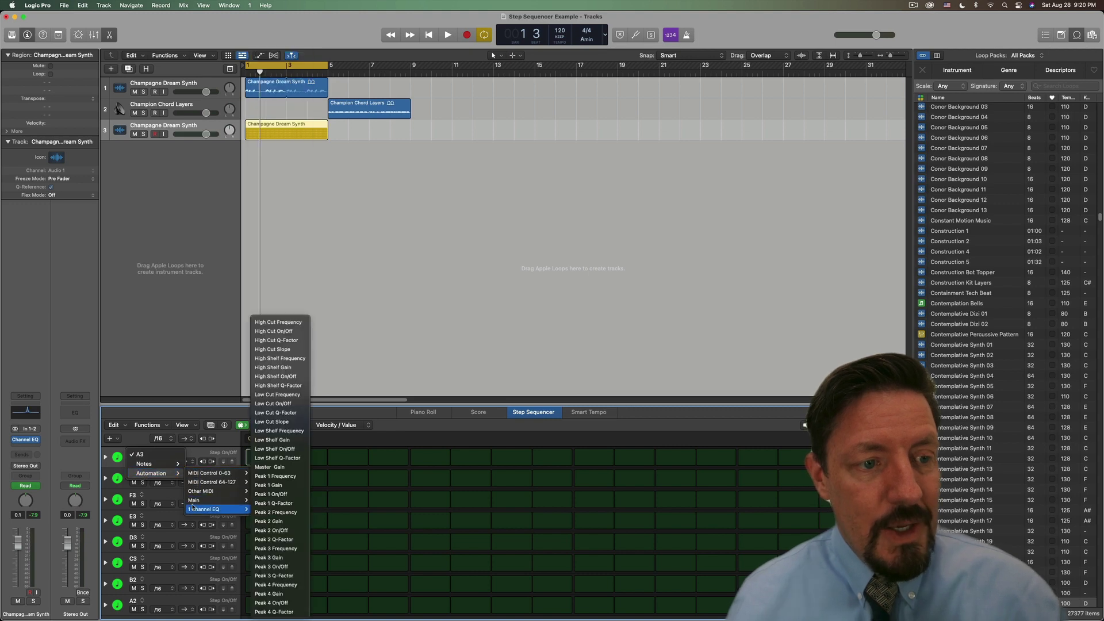
click(266, 584)
Switch on all Peak 4 Frequency steps and draw a rising sweep of frequency values.
drag(265, 457, 796, 460)
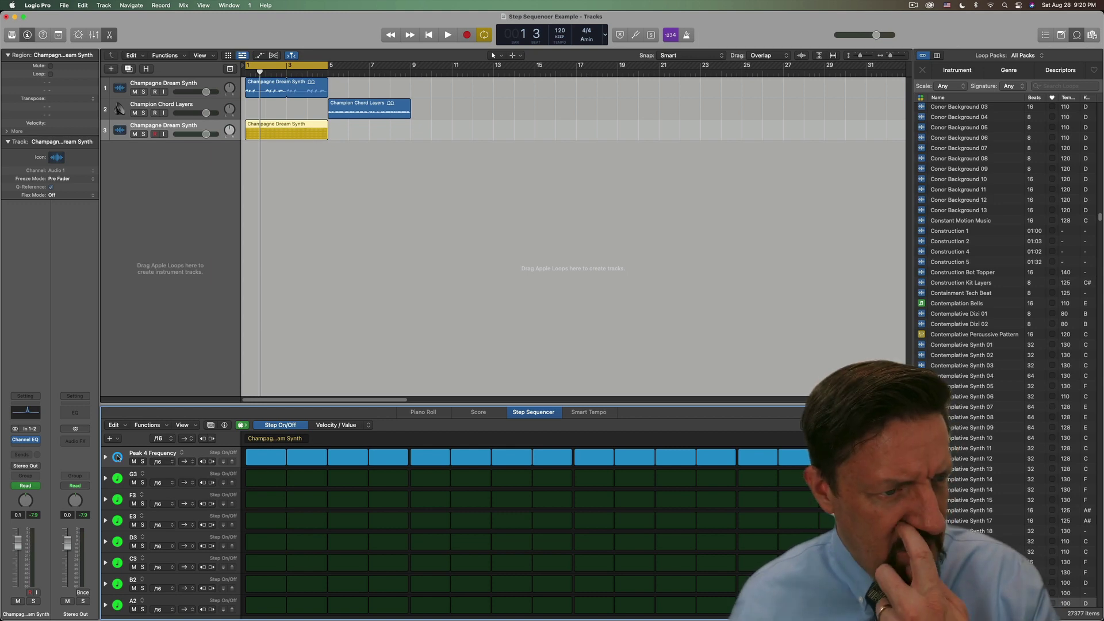
click(105, 458)
mouse_move(266, 486)
mouse_down()
mouse_move(579, 470)
mouse_move(800, 485)
mouse_up()
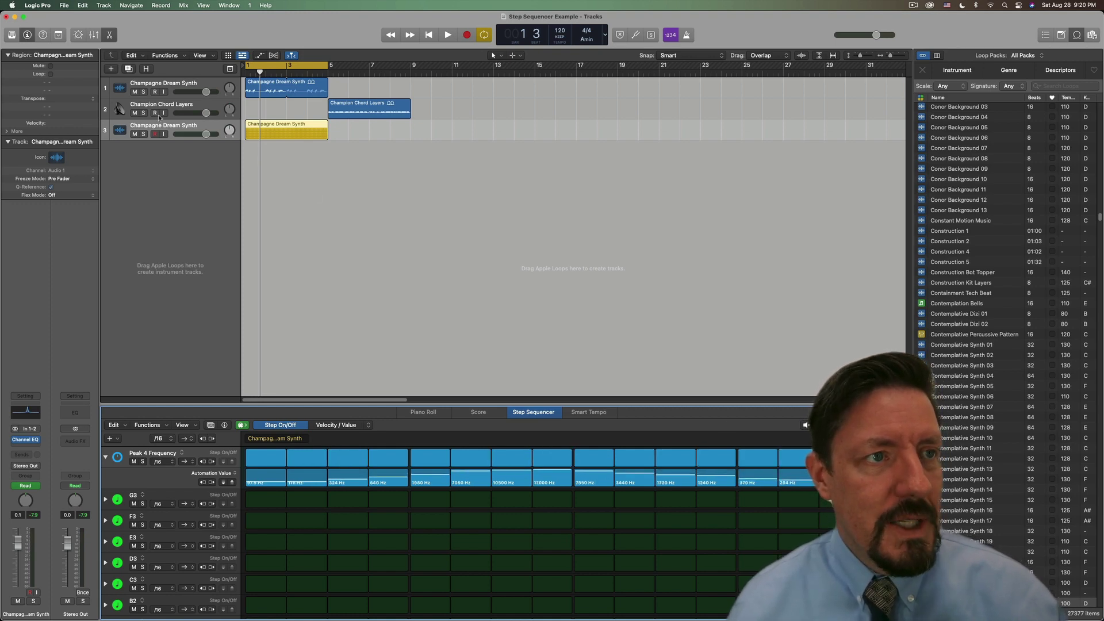
Open the Champagne Dream Synth Channel EQ and audition the sweep while boosting one band's gain.
click(169, 86)
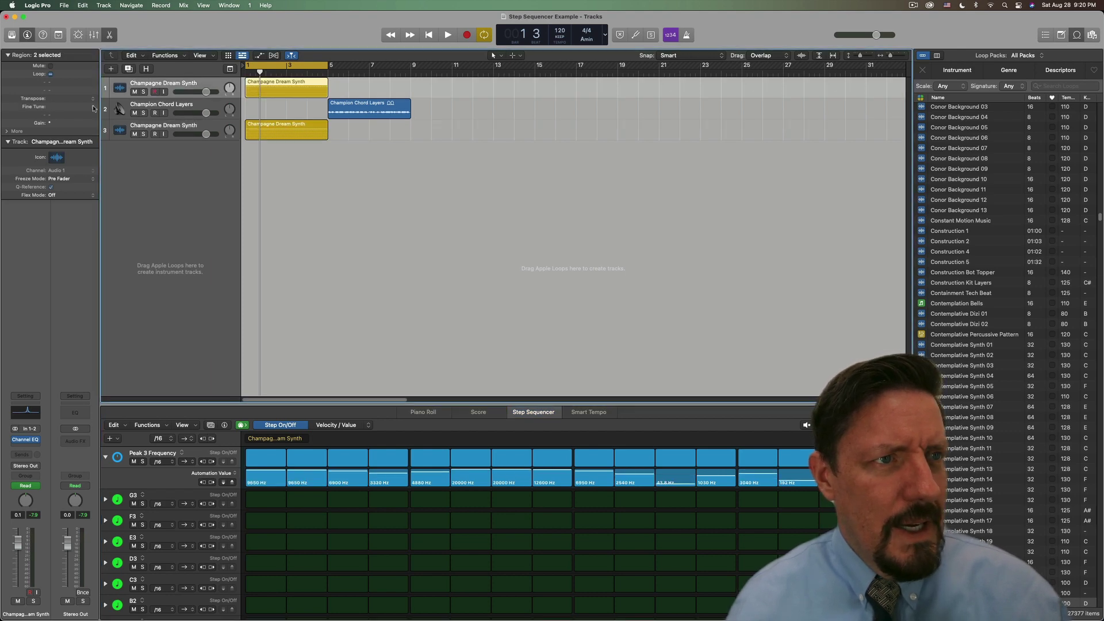
click(26, 412)
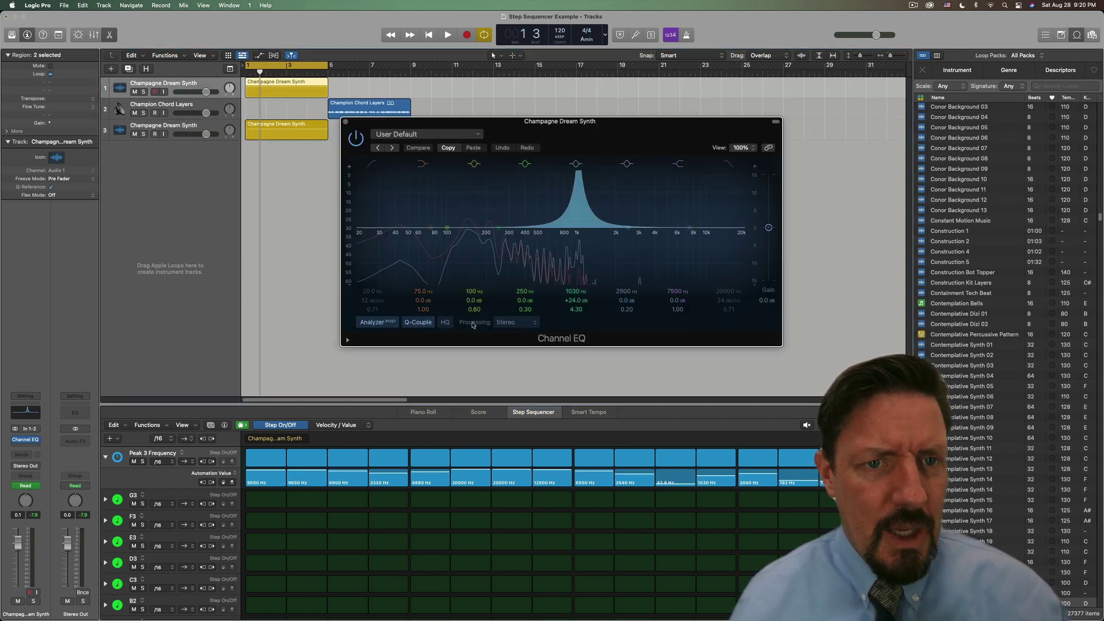
key(space)
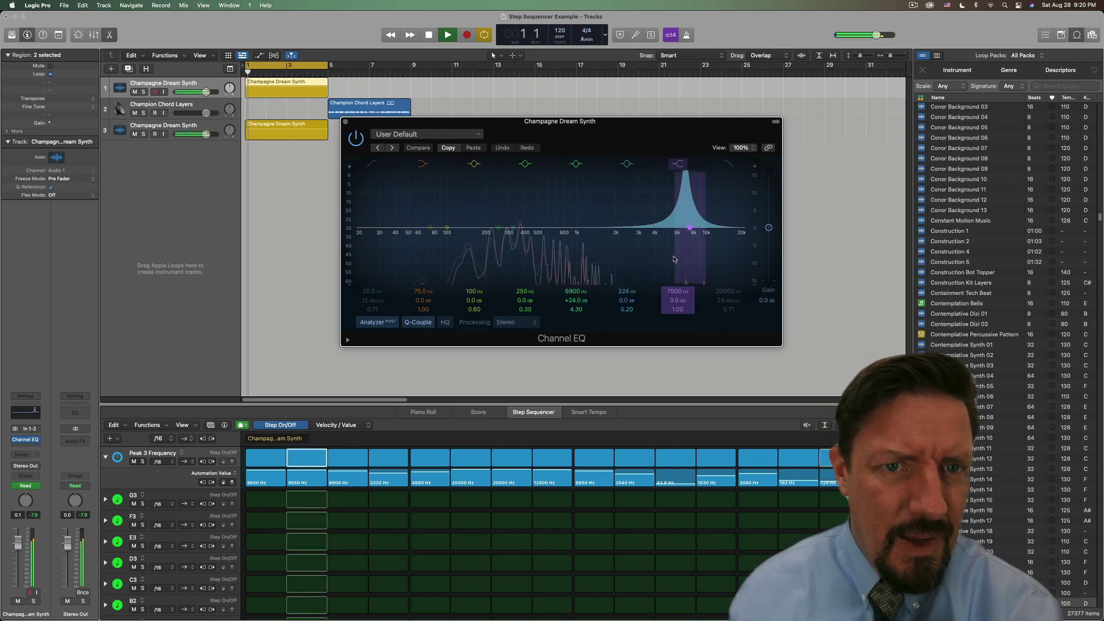
drag(630, 305, 626, 213)
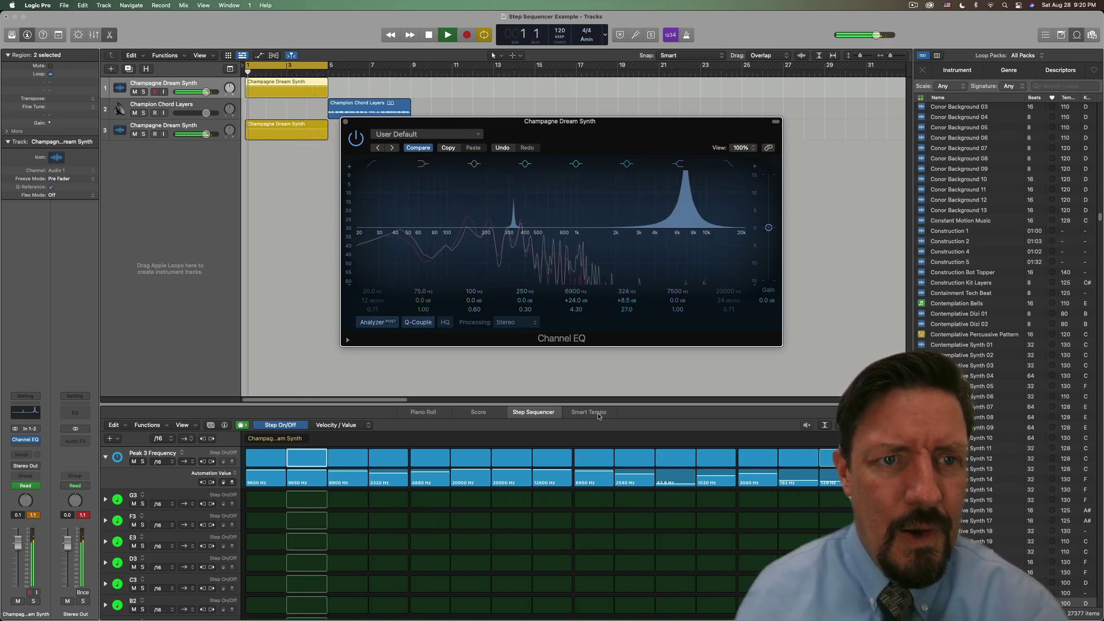
key(space)
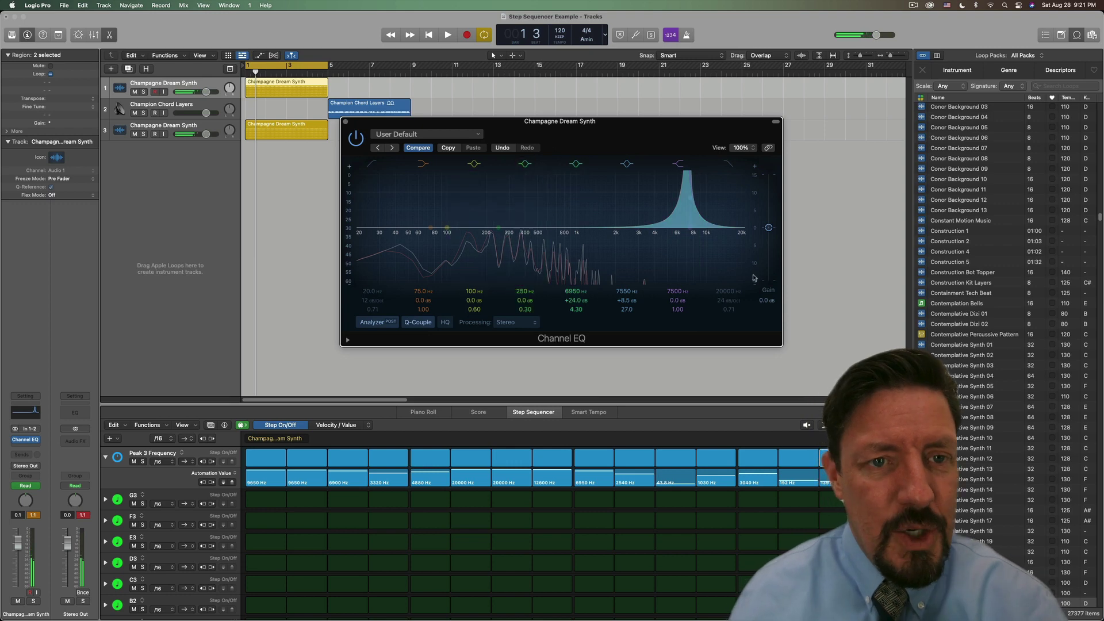
Set the sixth EQ band's gain to 0.0 dB and close the Channel EQ window.
double_click(627, 299)
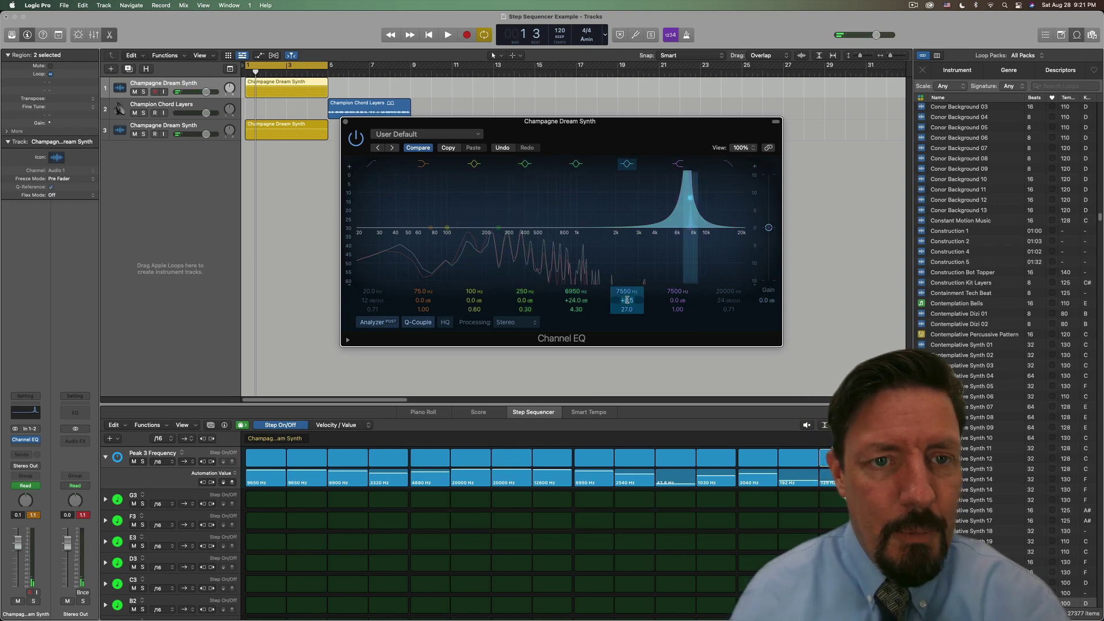
text(0)
key(Return)
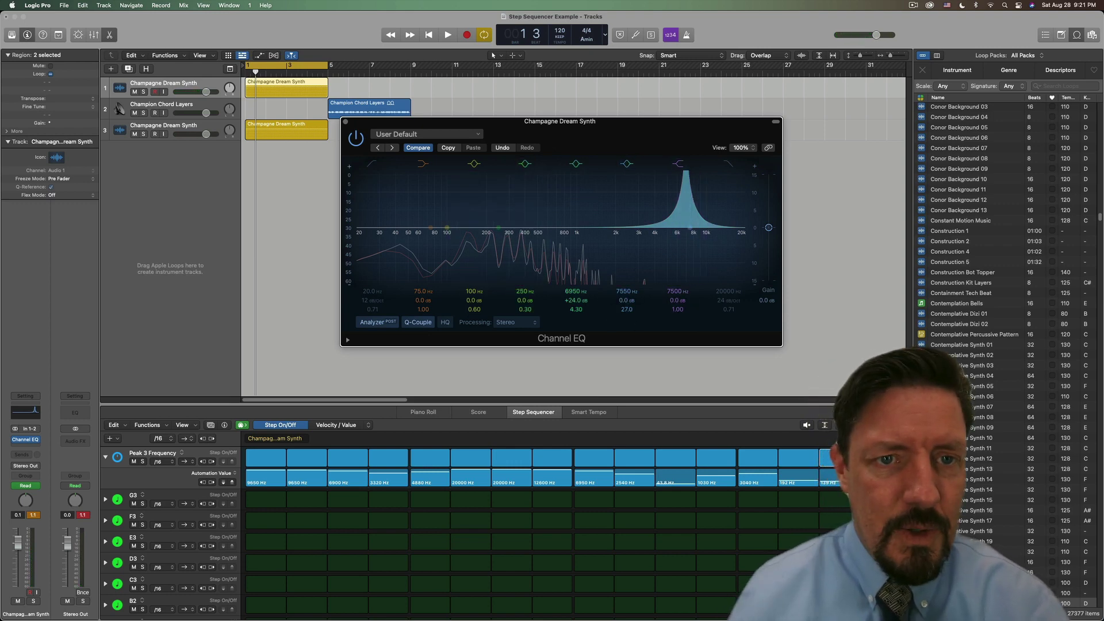
click(346, 122)
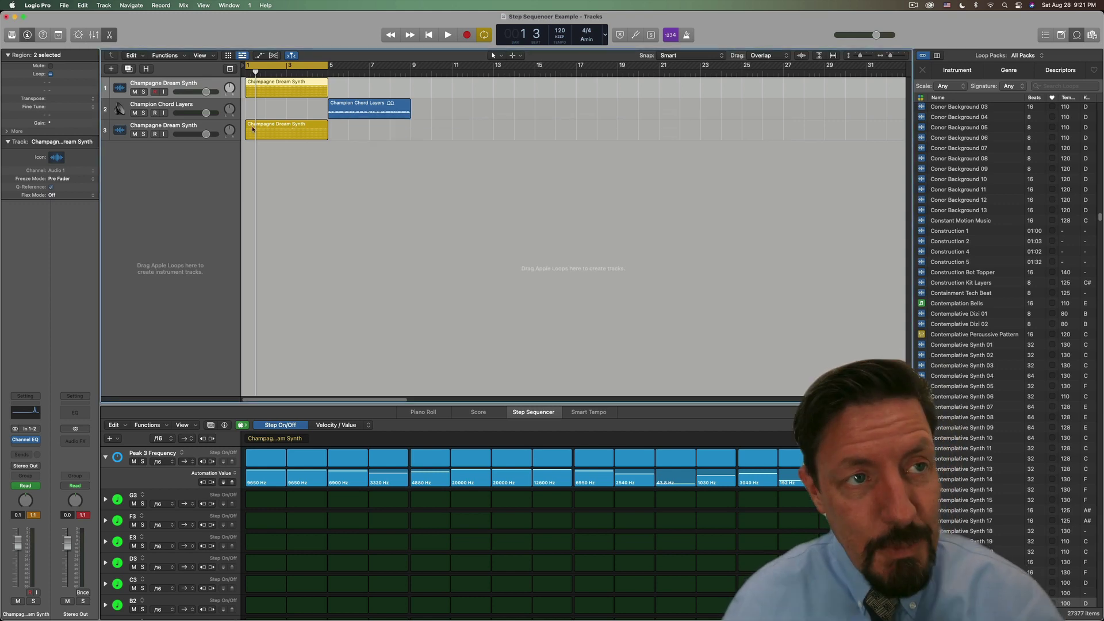
Delete track 3 with its region and create a new pattern region in the track area.
click(183, 126)
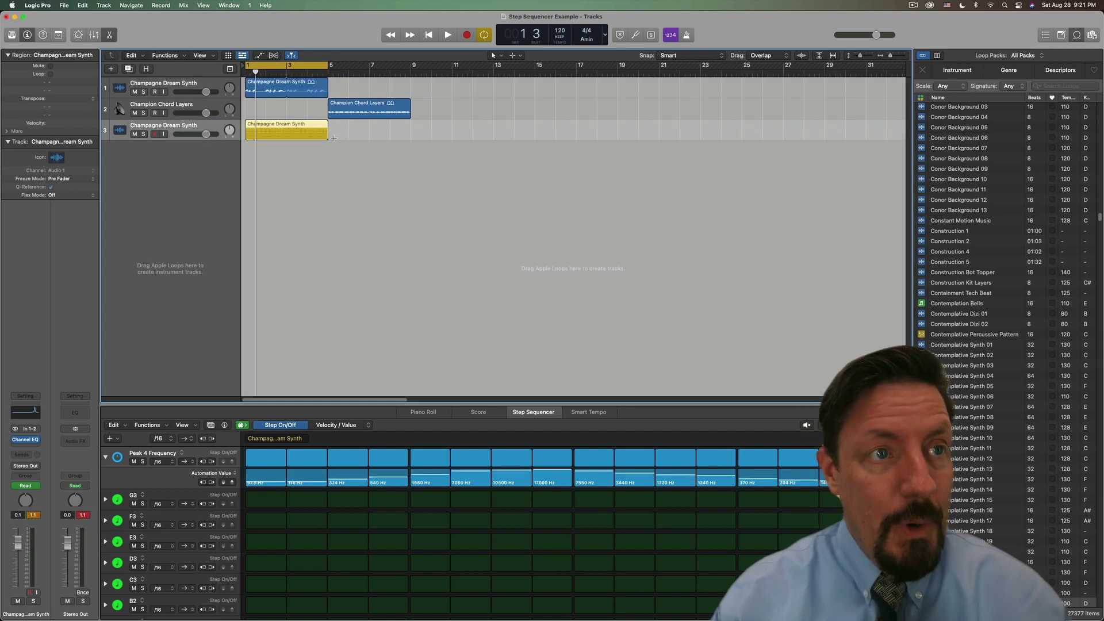
key(BackSpace)
key(BackSpace)
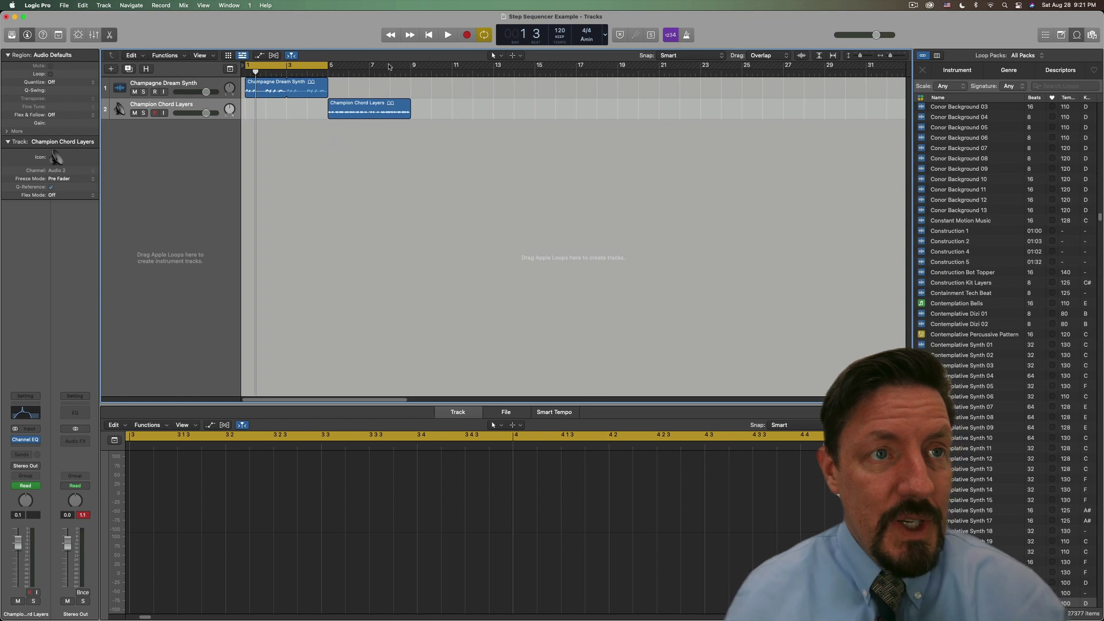
right_click(358, 86)
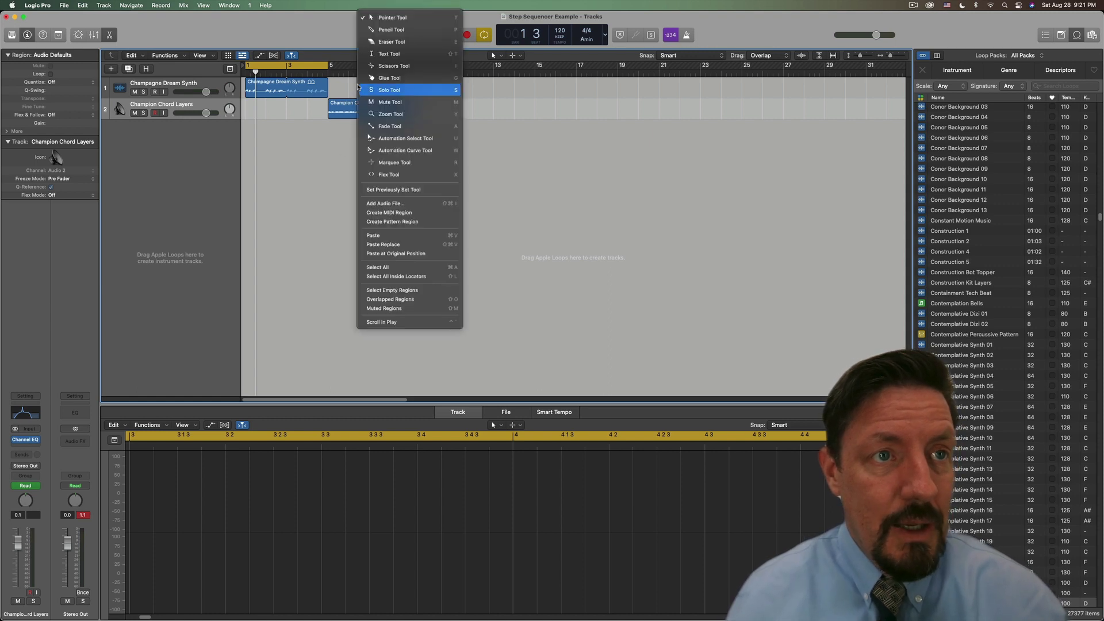
click(400, 222)
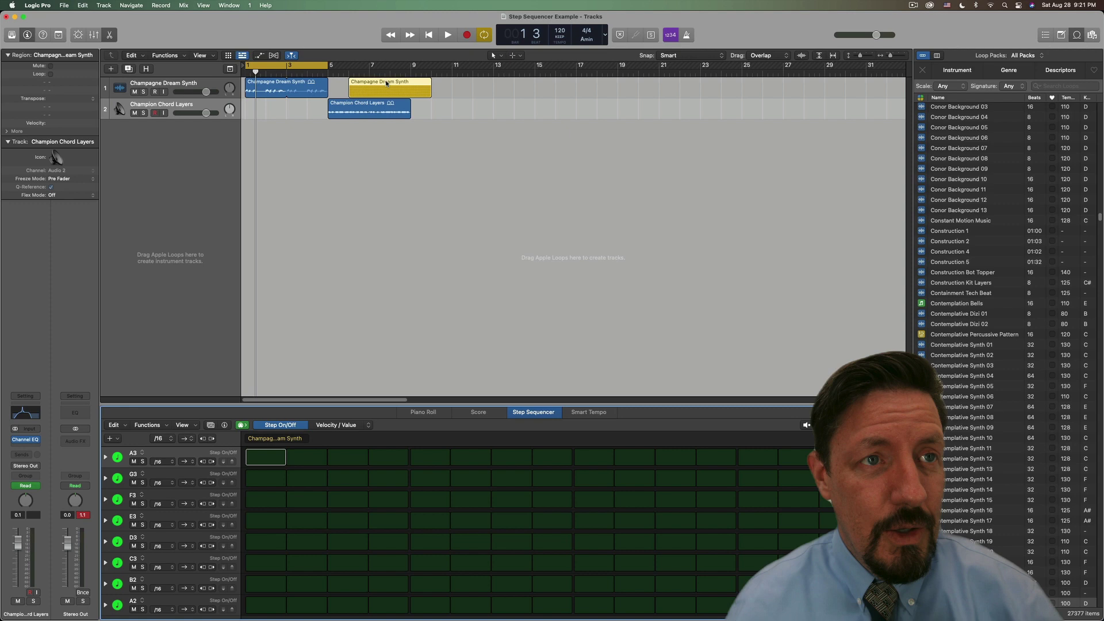
drag(387, 83, 362, 86)
key(e)
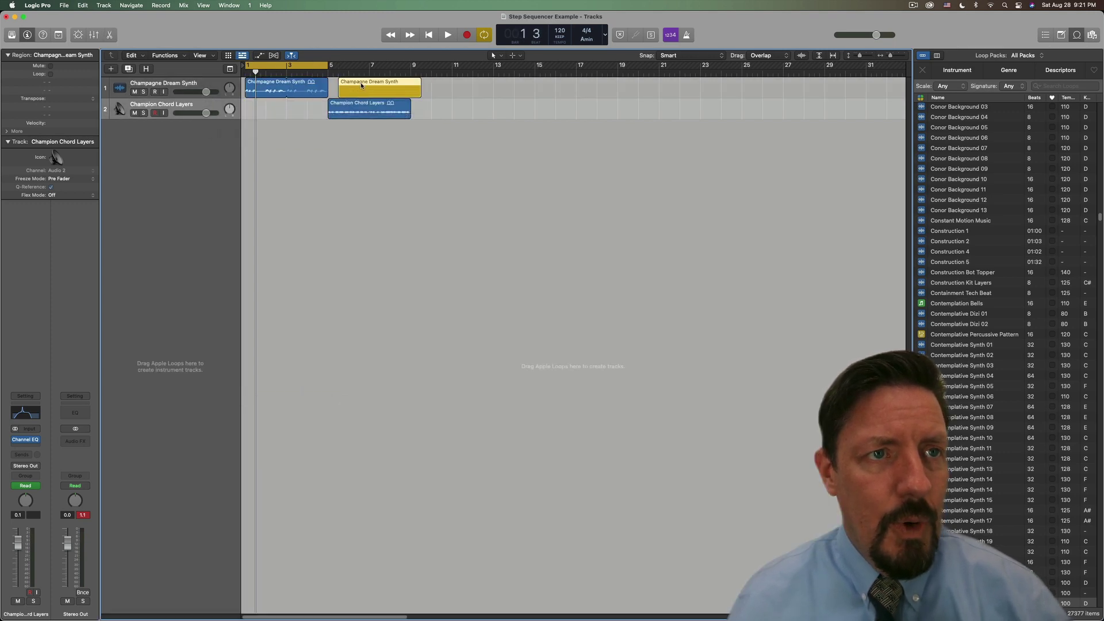
Move the pattern region to bar 1 over track 1's audio region.
double_click(362, 85)
right_click(362, 85)
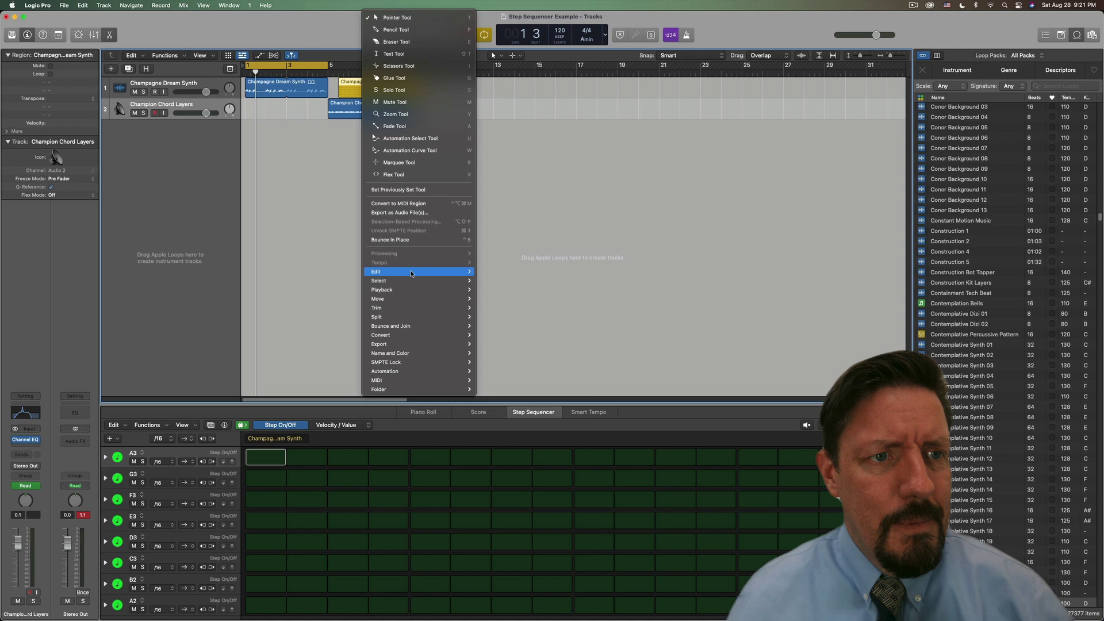
mouse_move(411, 274)
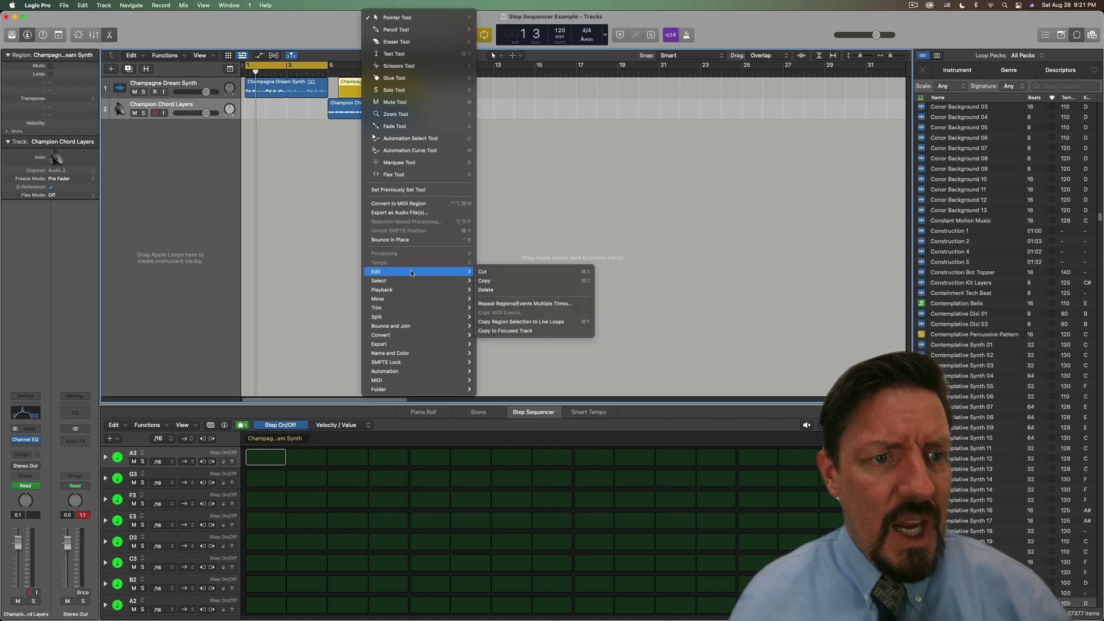
click(319, 247)
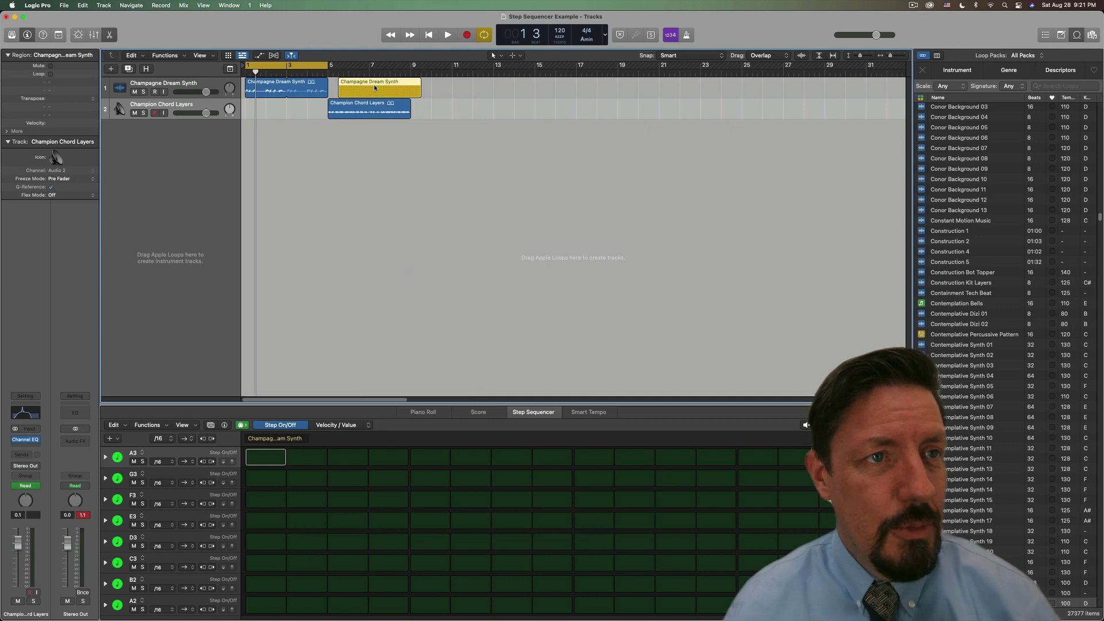
drag(374, 86, 274, 86)
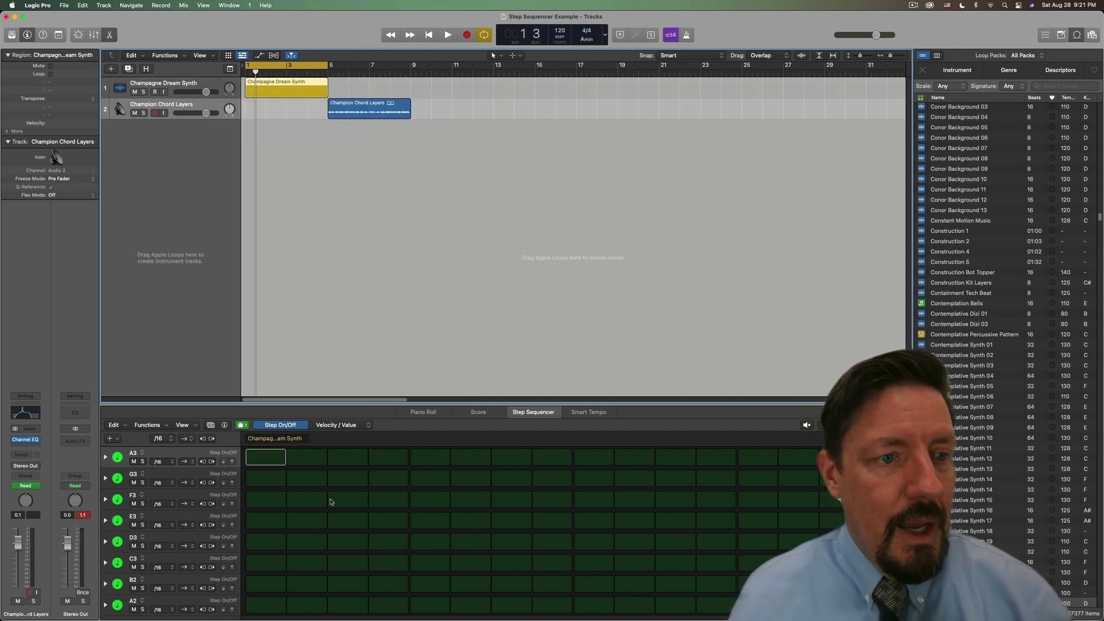
Test steps in the A3 and G3 rows, then clear them all to leave an empty grid.
drag(266, 460, 684, 478)
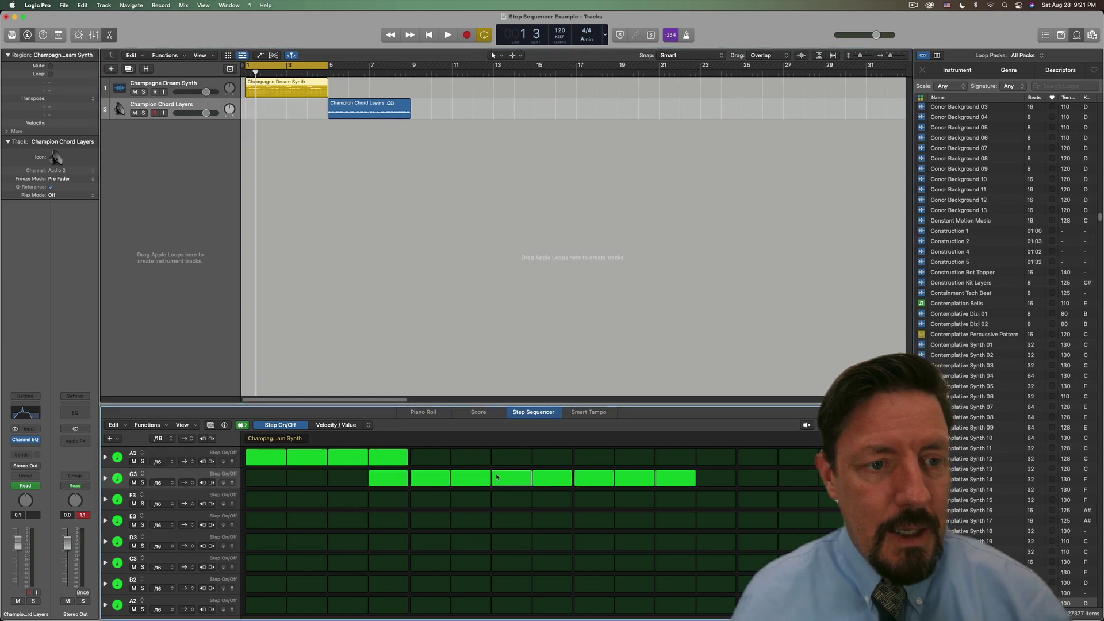
drag(389, 478, 518, 478)
click(635, 478)
drag(676, 478, 552, 478)
drag(389, 459, 267, 457)
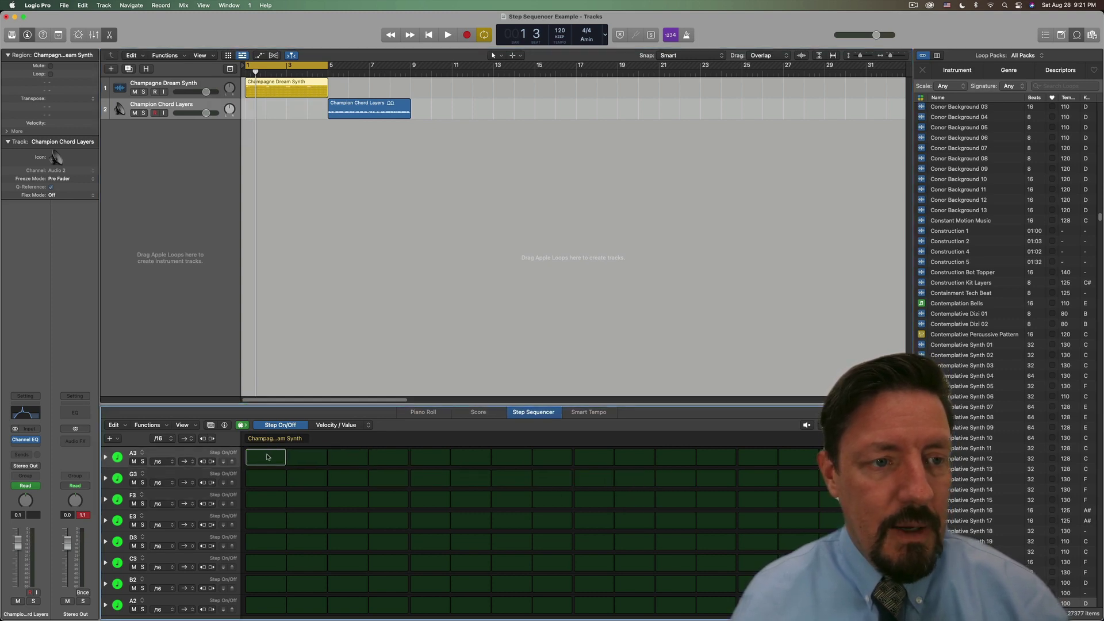
click(146, 455)
mouse_move(151, 473)
mouse_move(230, 505)
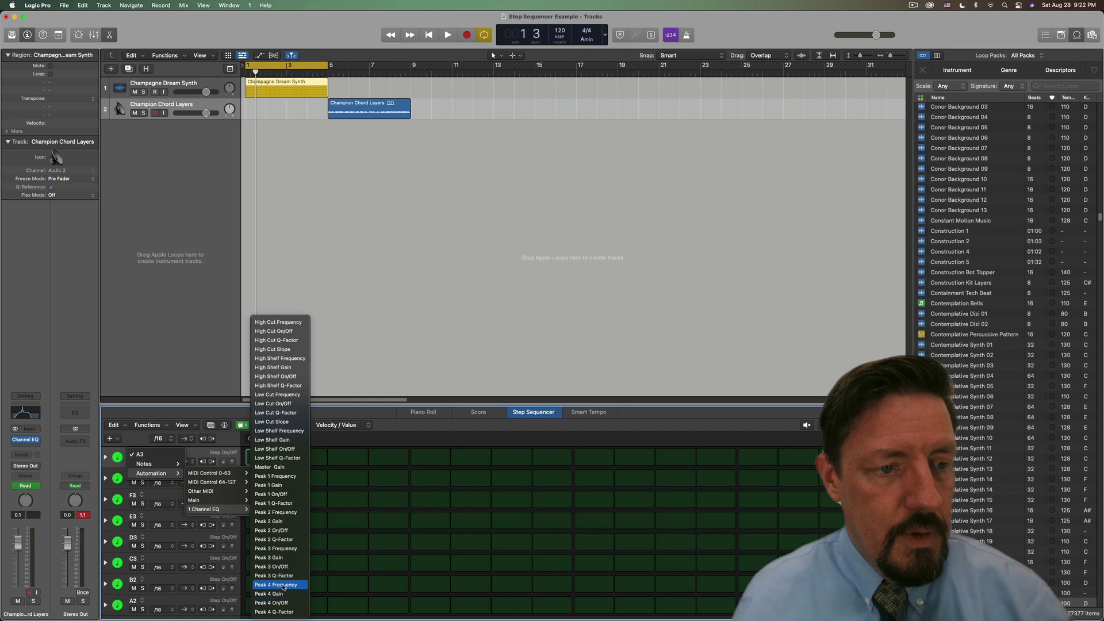
Assign the top row to Peak 4 Frequency, turn every step on, and draw an up-and-down value sweep.
click(282, 585)
click(104, 458)
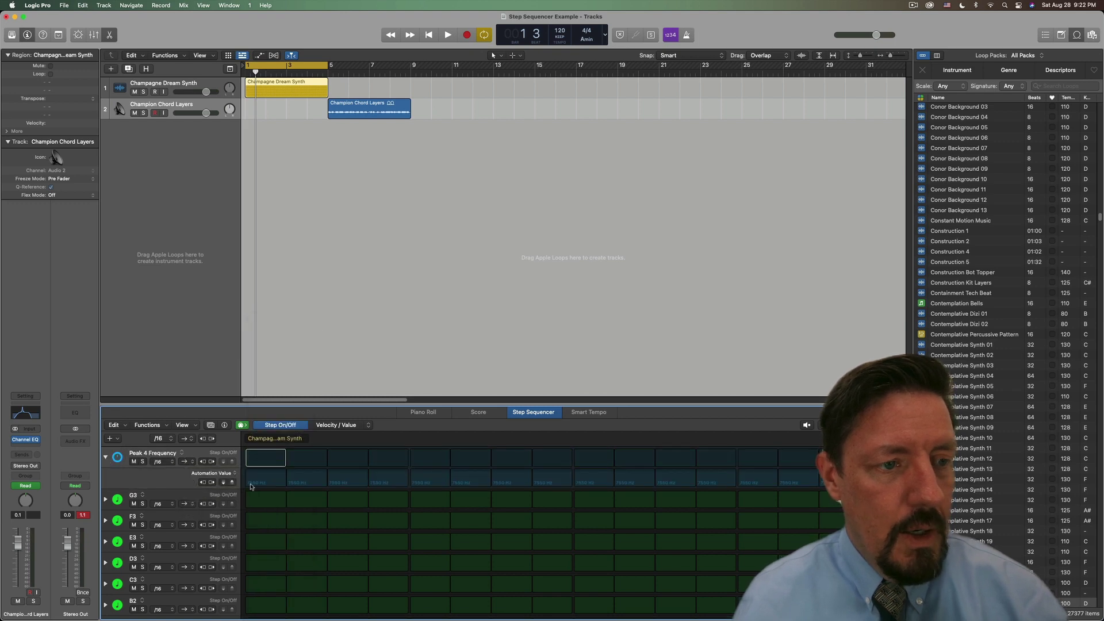
mouse_move(257, 488)
mouse_down()
mouse_move(388, 477)
mouse_move(347, 478)
mouse_up()
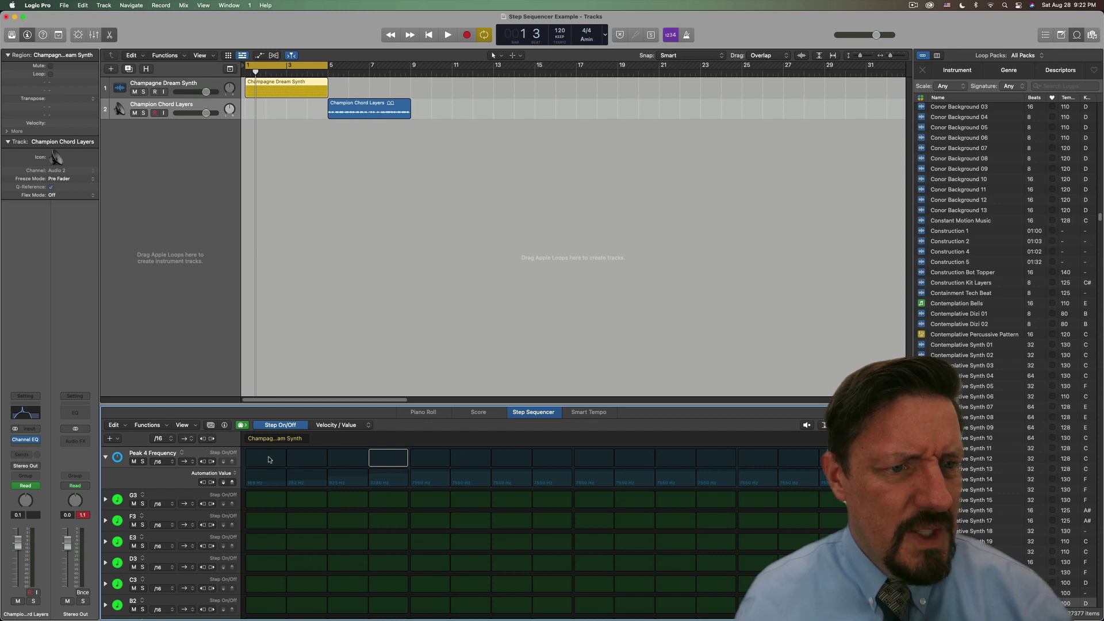
drag(268, 460, 805, 458)
mouse_move(306, 492)
mouse_down()
mouse_move(564, 470)
mouse_move(765, 473)
mouse_move(822, 490)
mouse_move(604, 474)
mouse_move(251, 486)
mouse_up()
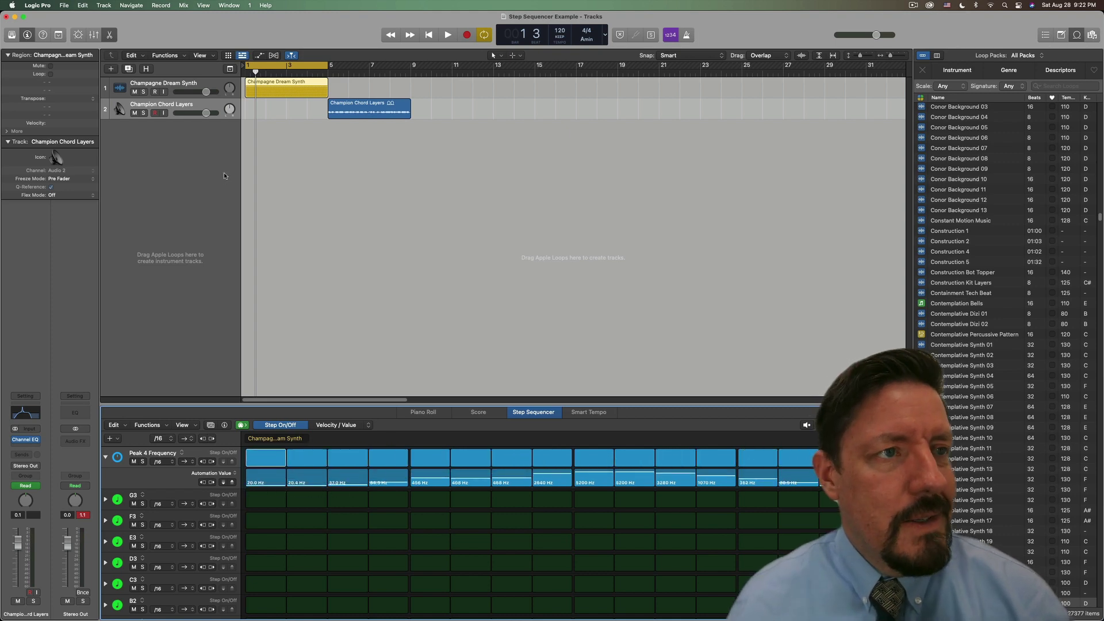
Audition the automation, boost the low peak band to +5.5 dB, close the EQ, reveal the audio region.
click(149, 90)
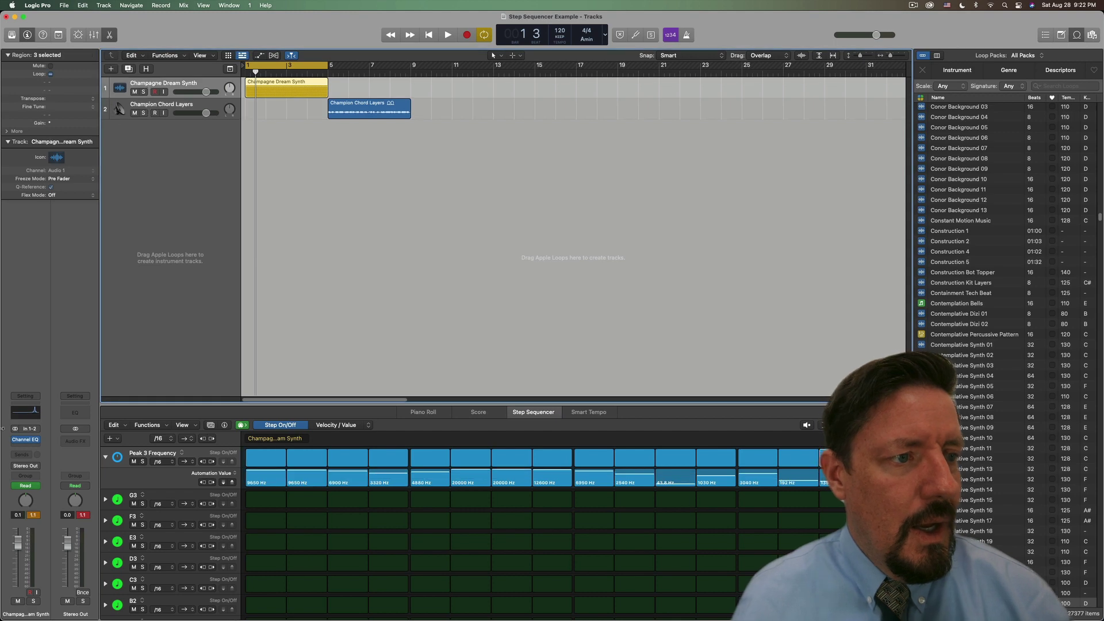
click(23, 414)
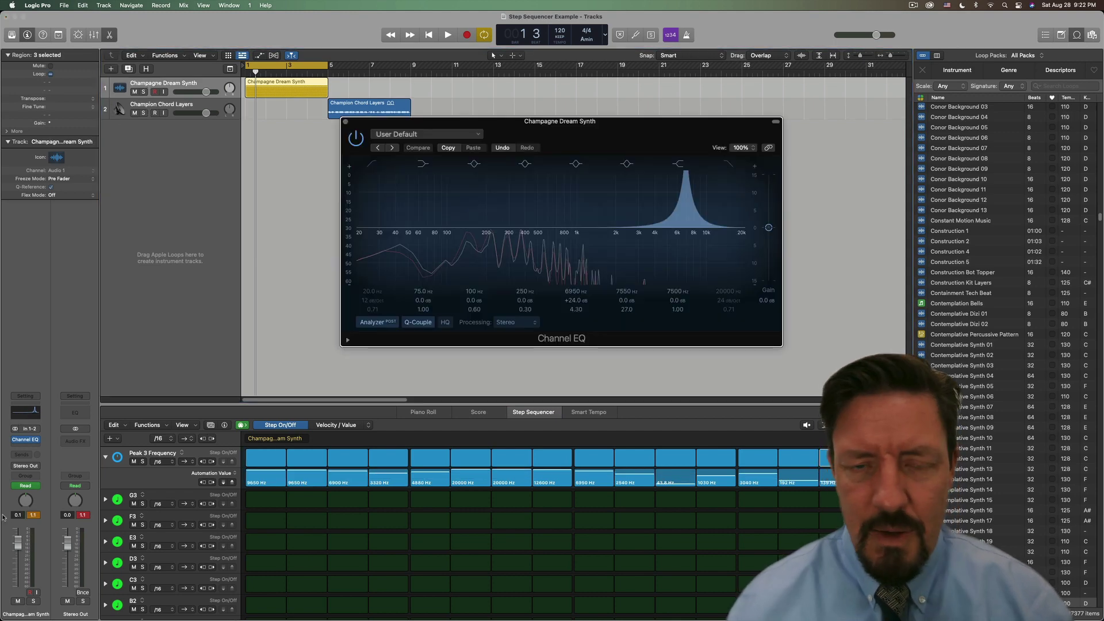
key(space)
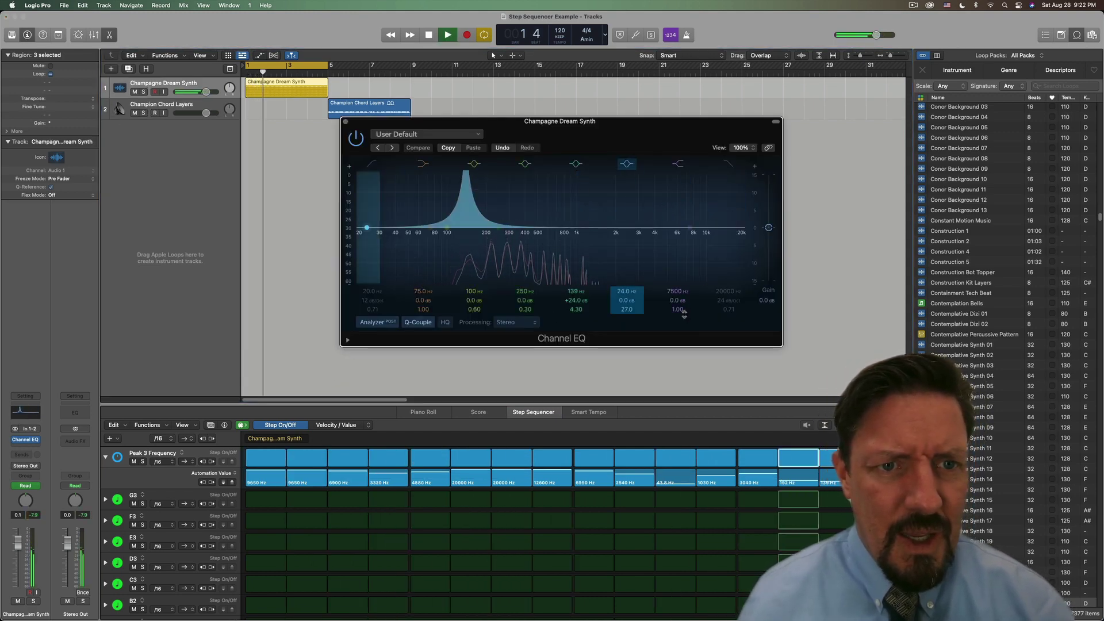
drag(628, 301, 628, 287)
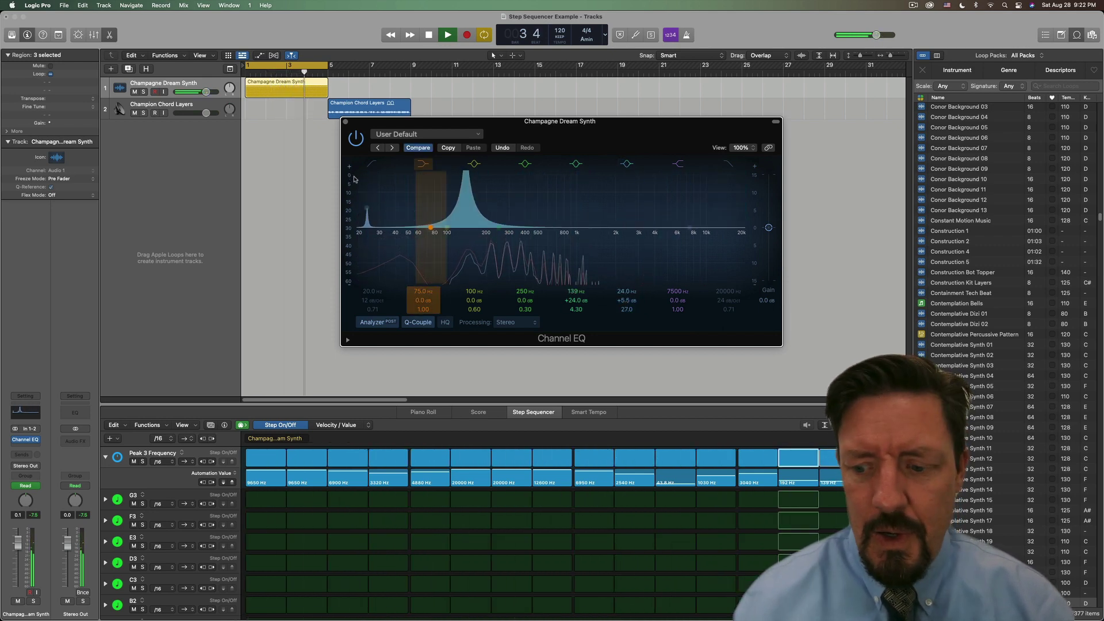
key(space)
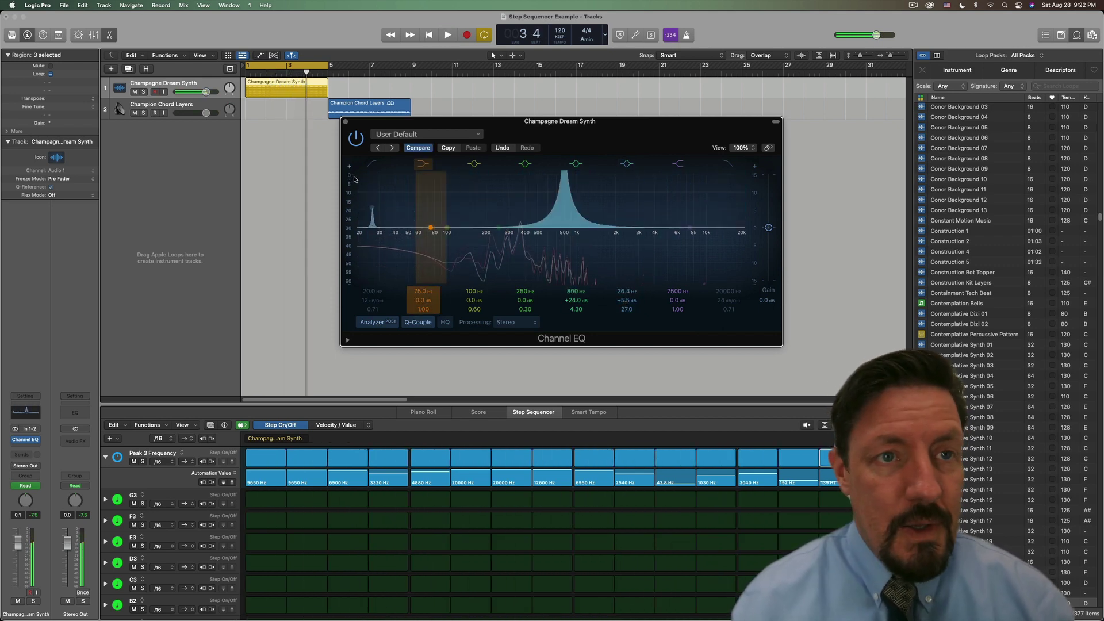
click(345, 121)
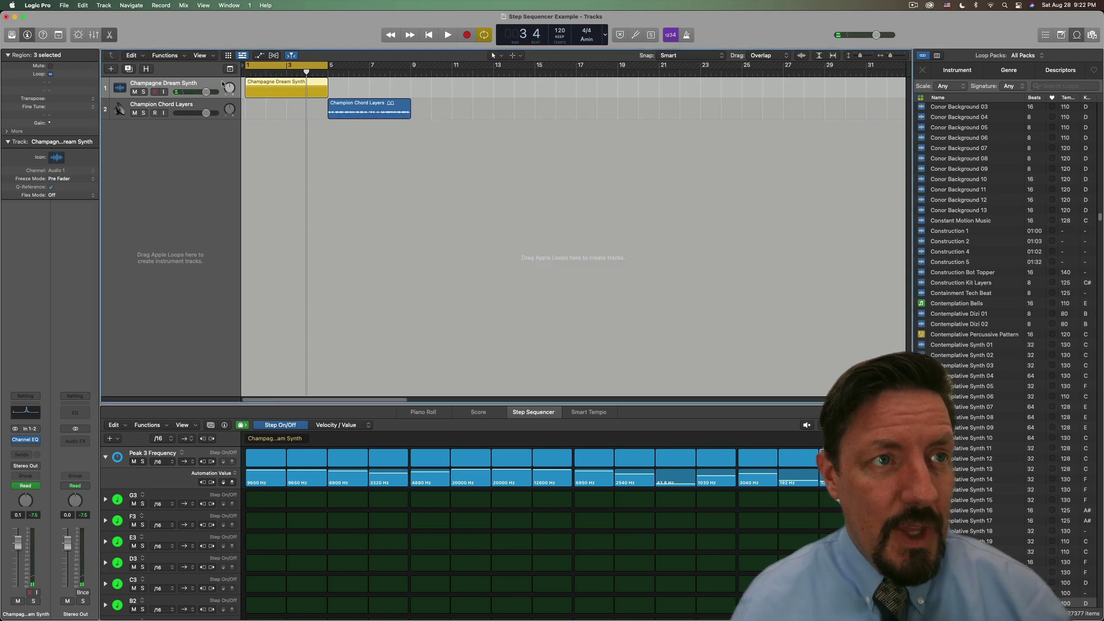
key(Delete)
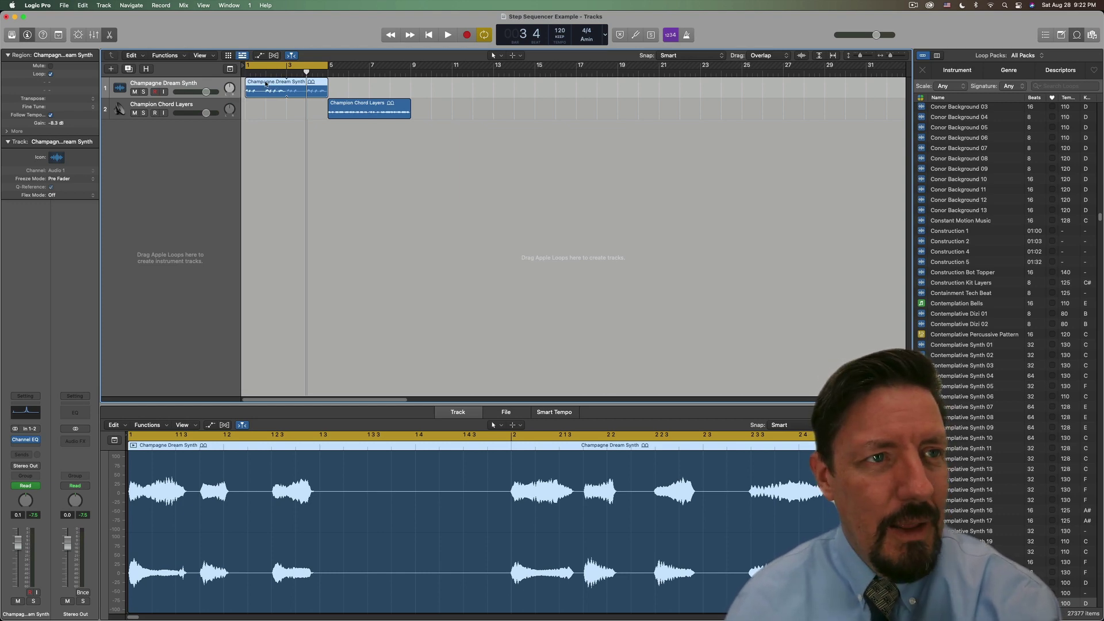
Switch track 1's stacked regions back and forth between the Champagne Dream Synth audio and its pattern region.
shift+click(265, 84)
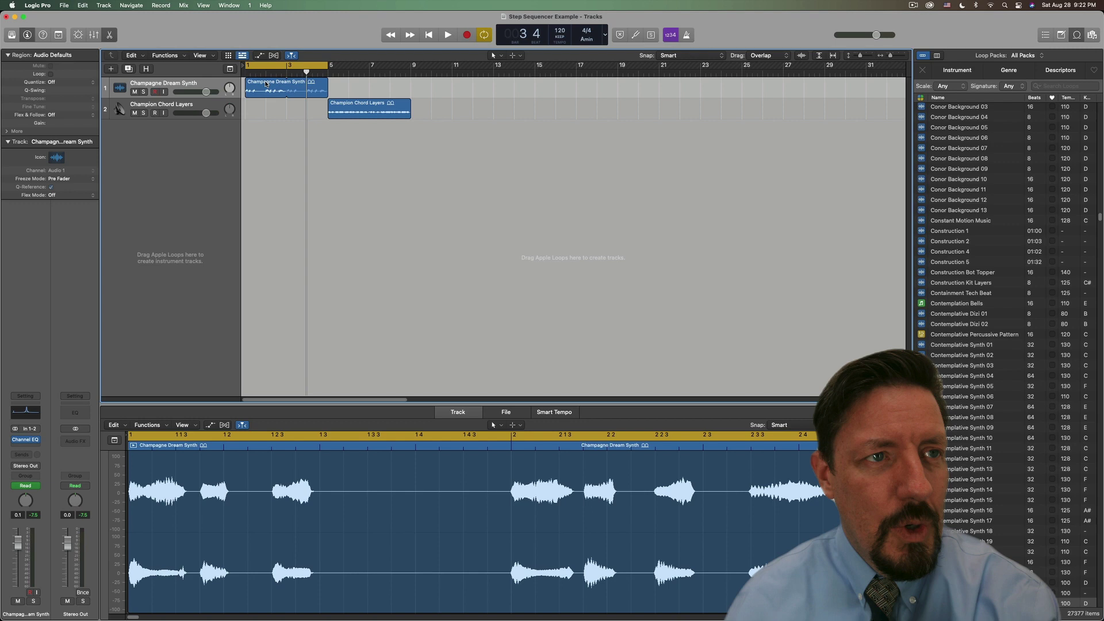
click(266, 84)
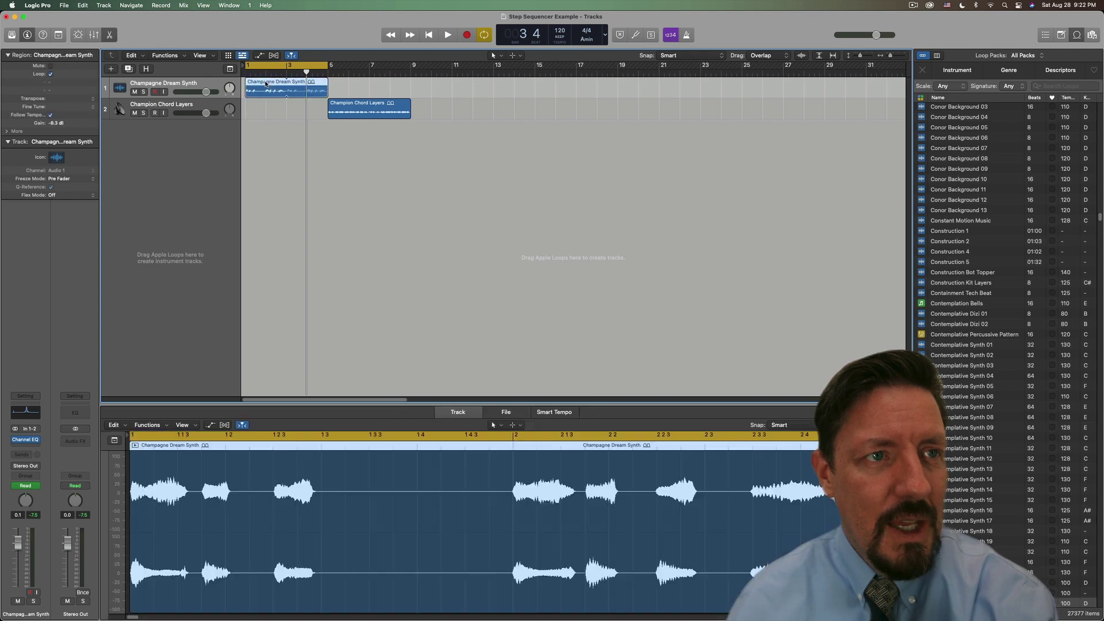
click(266, 84)
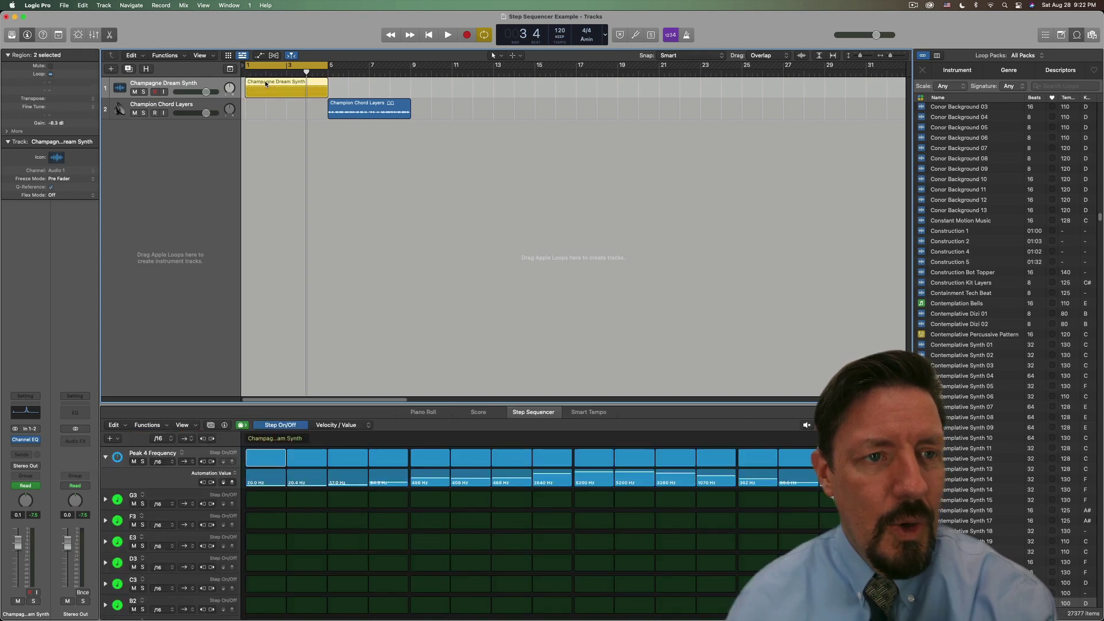
click(265, 84)
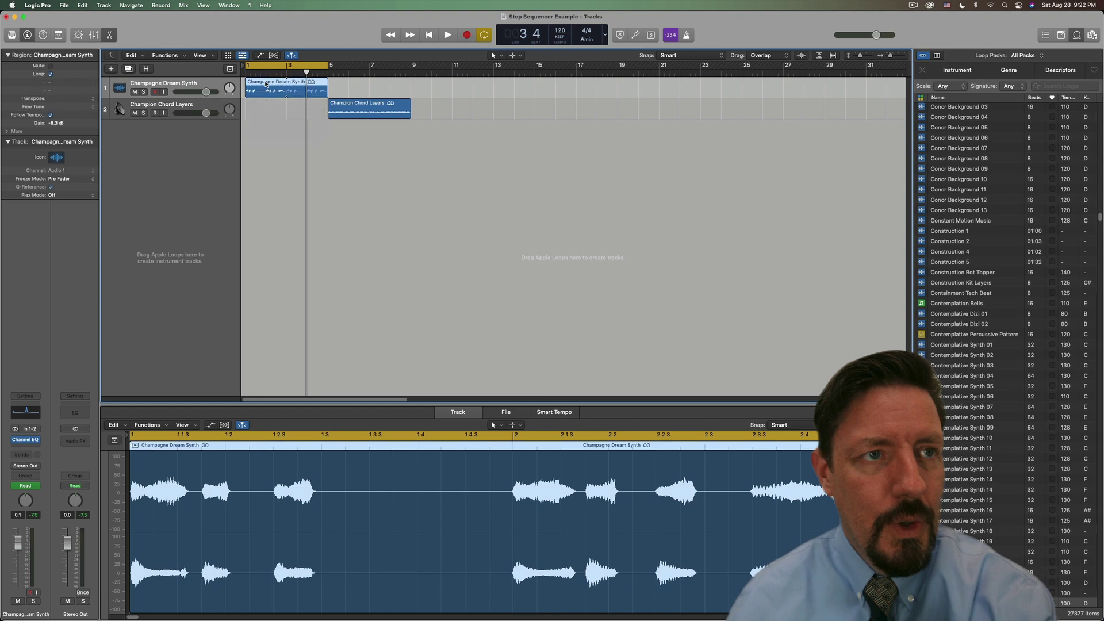
click(265, 84)
click(265, 84)
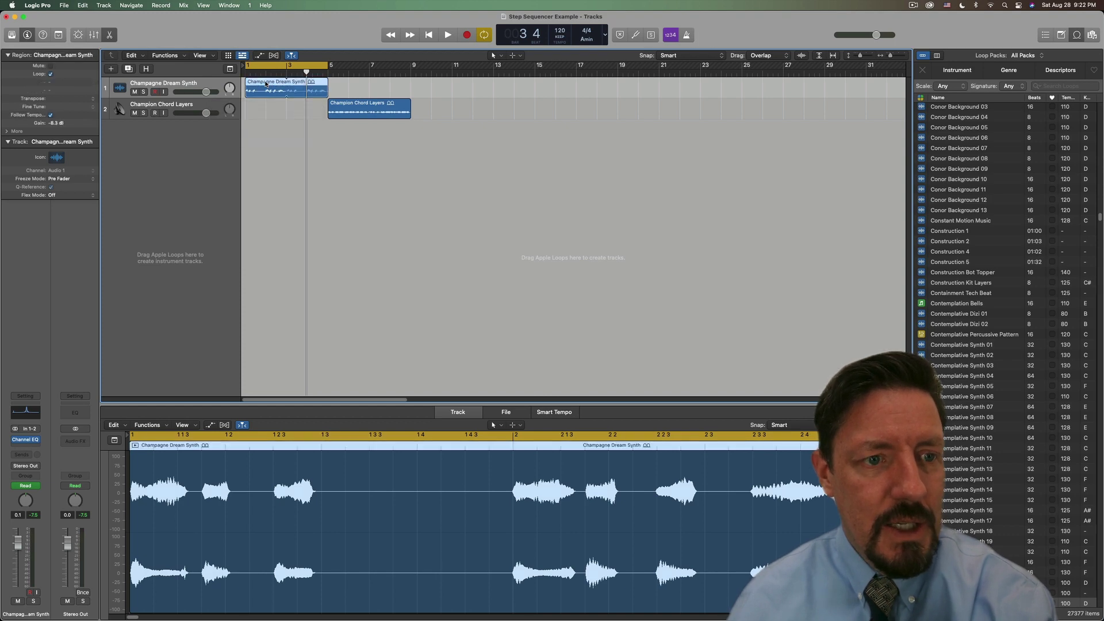
click(266, 84)
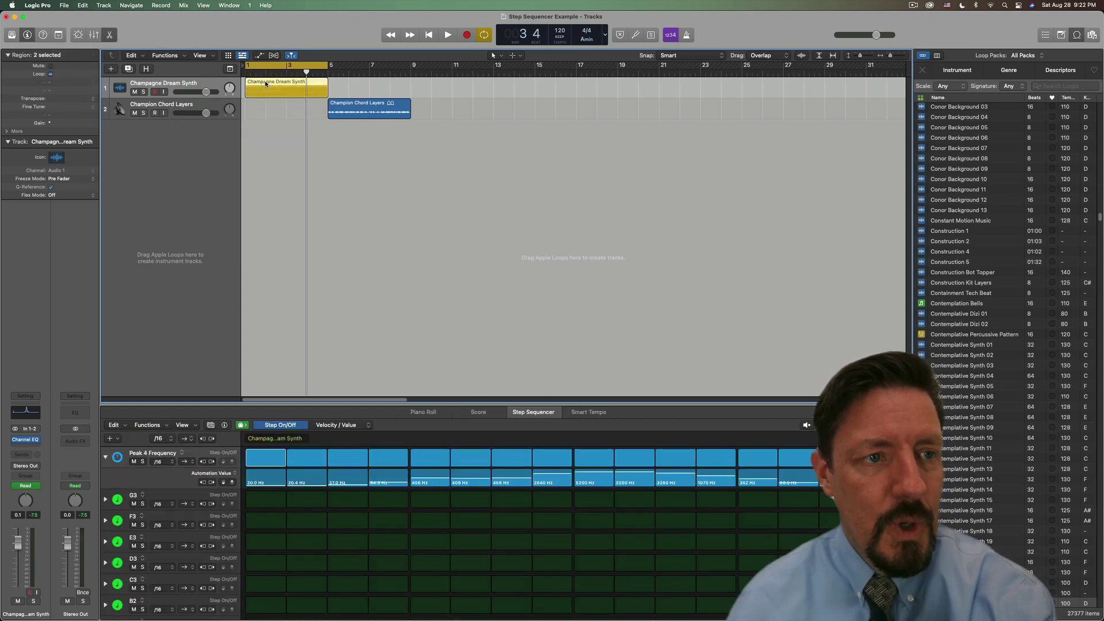
click(266, 84)
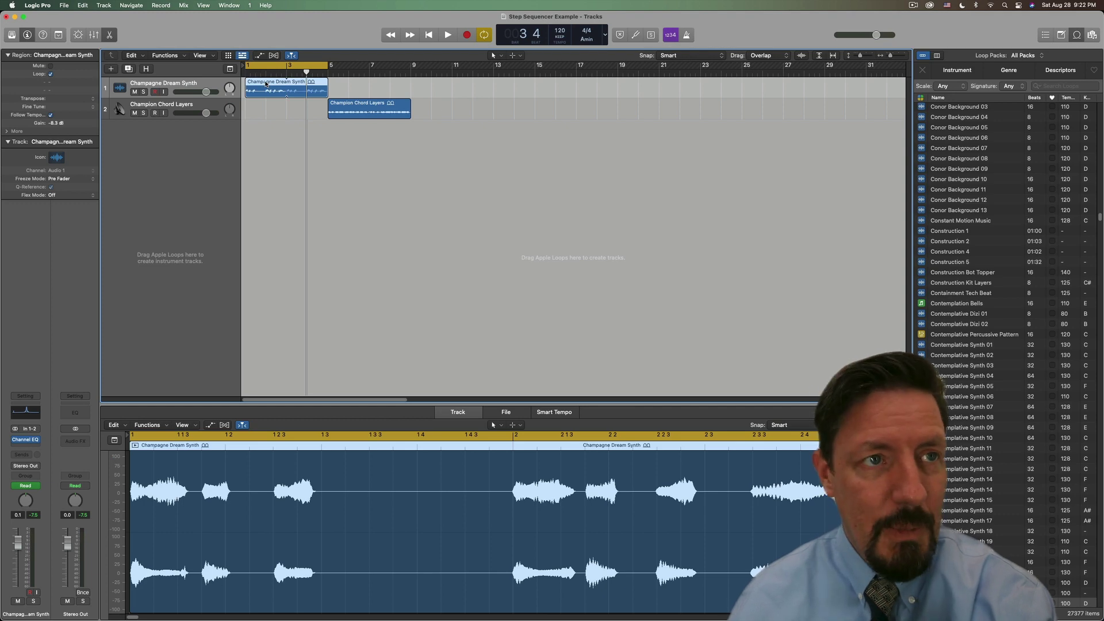
click(265, 84)
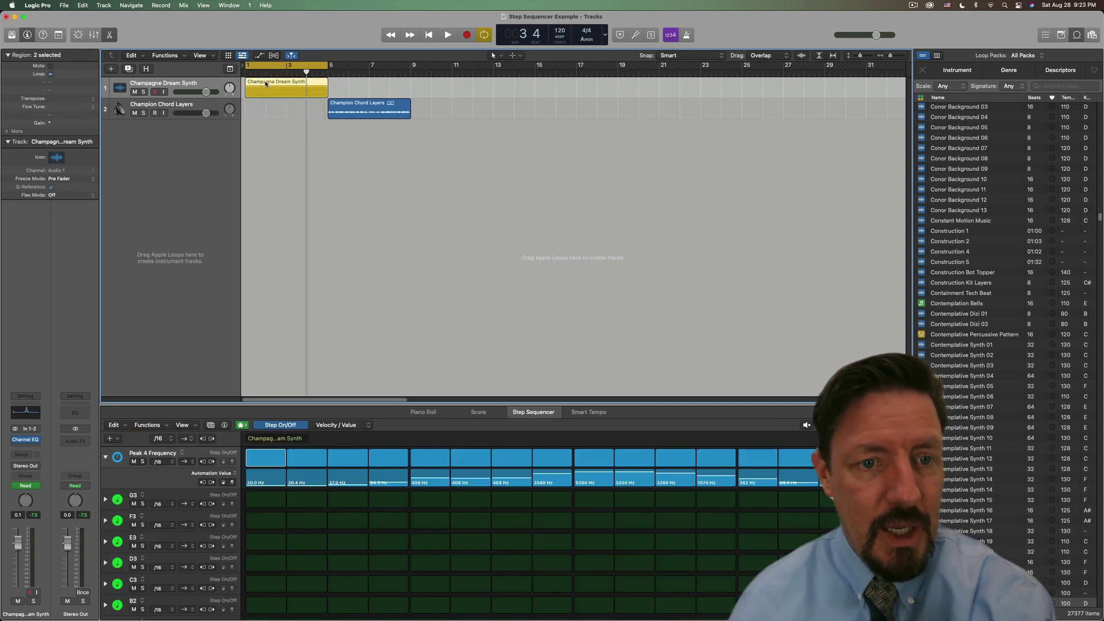
click(266, 84)
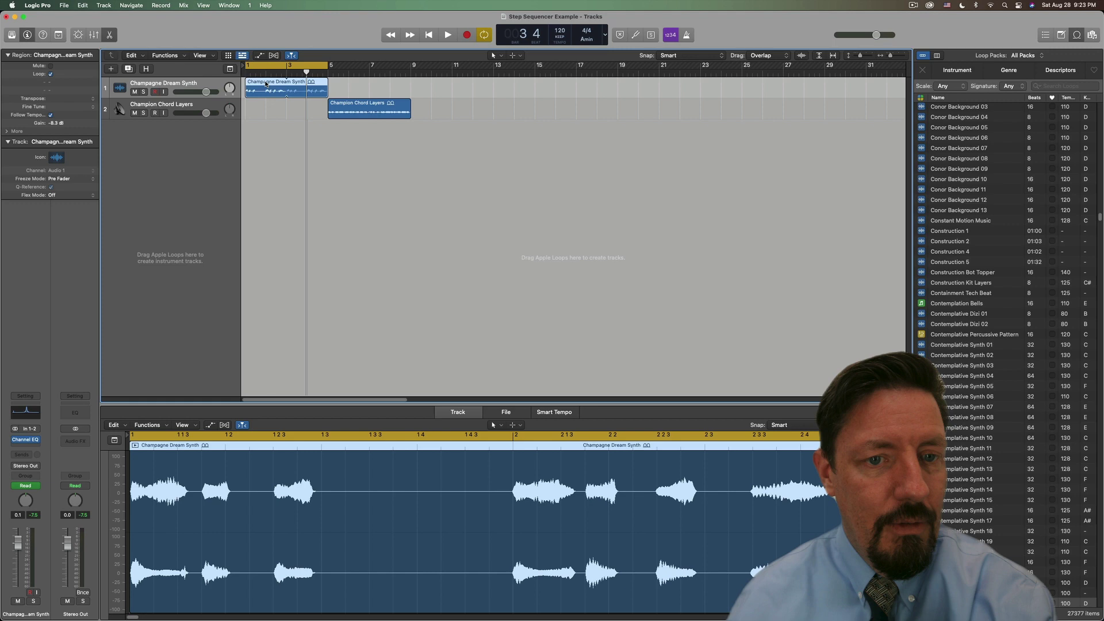
click(266, 84)
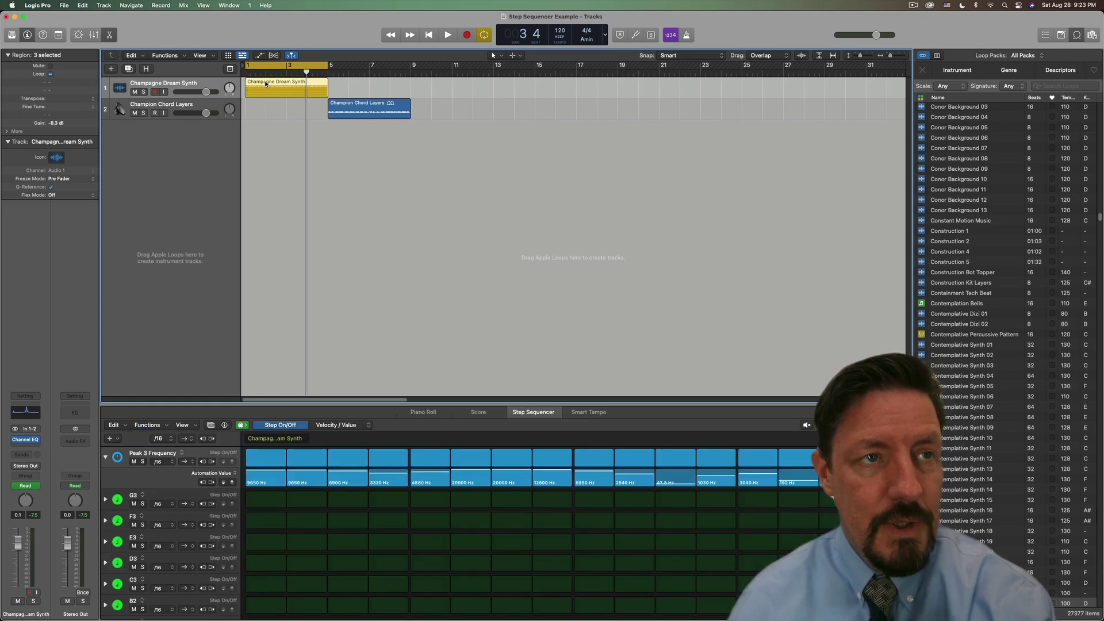
Undo and redo the region change, then bring Champion Chord Layers audio to the front on track 2.
key(super+z)
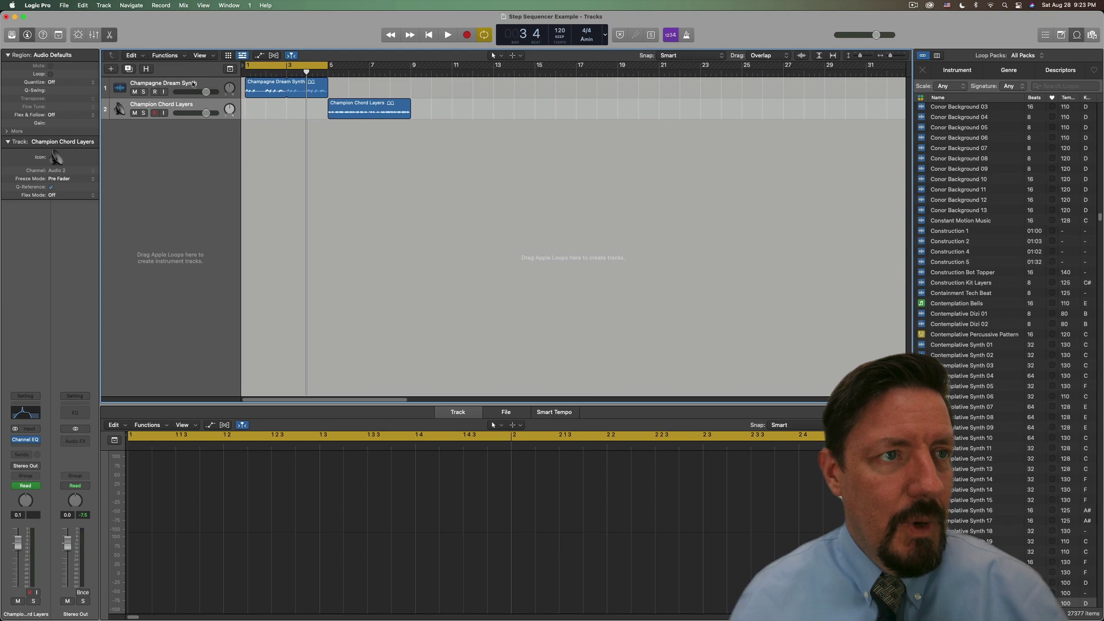
key(super+shift+z)
key(super+z)
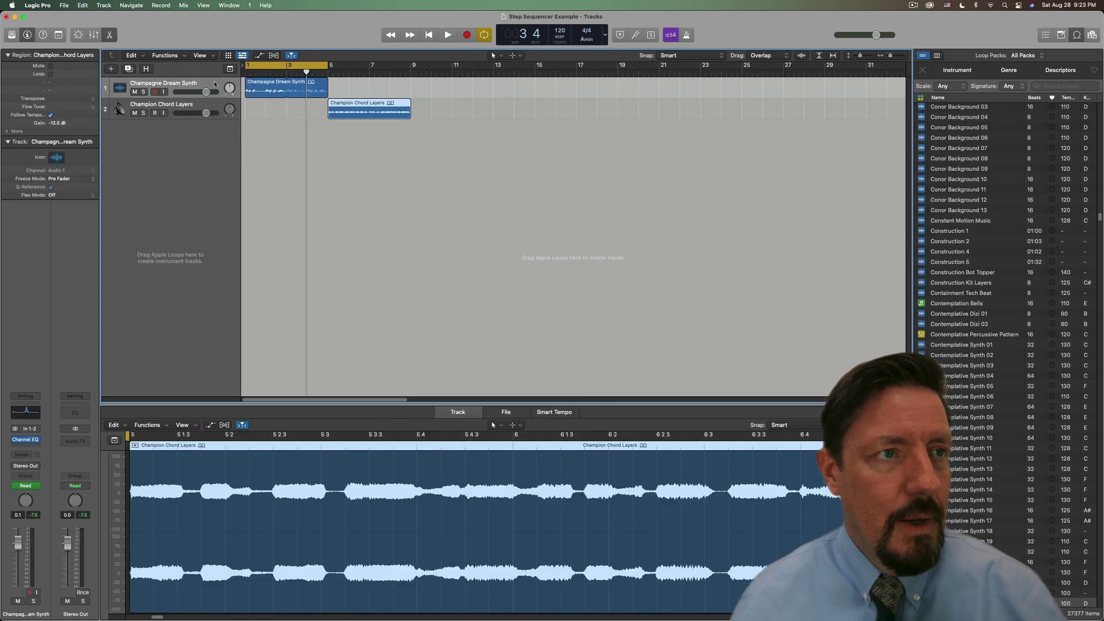
click(179, 109)
click(358, 104)
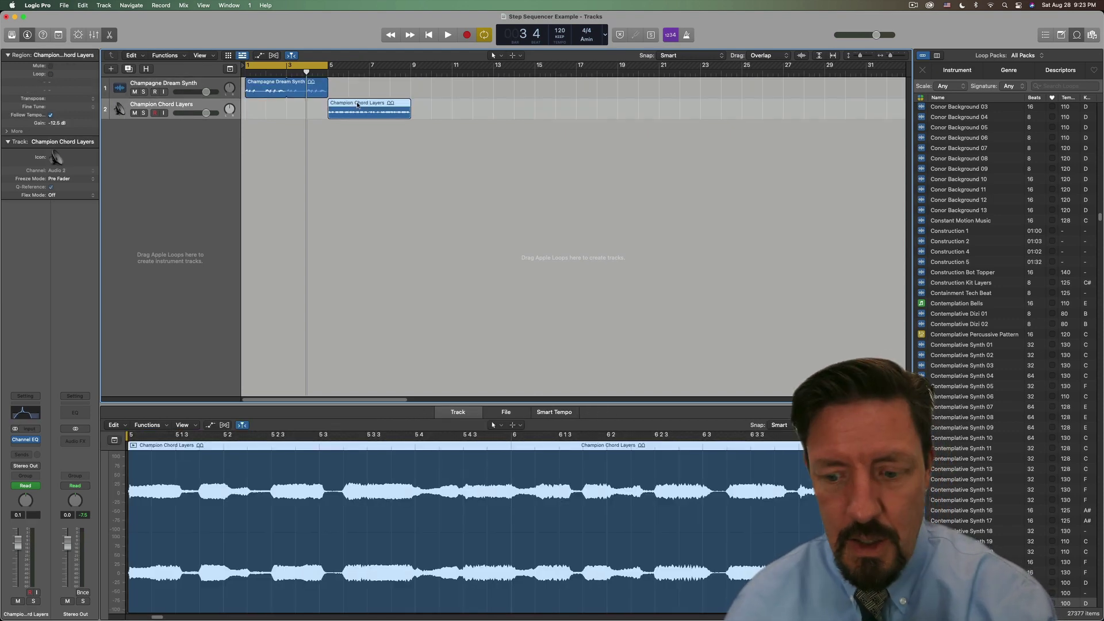
key(ctrl+shift+p)
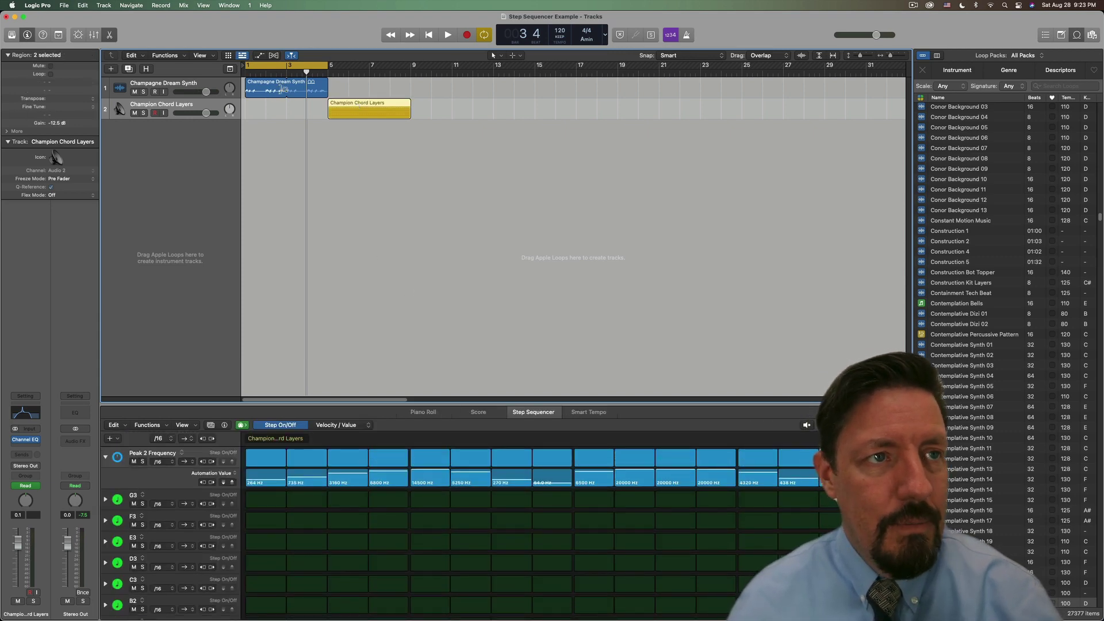
key(super+z)
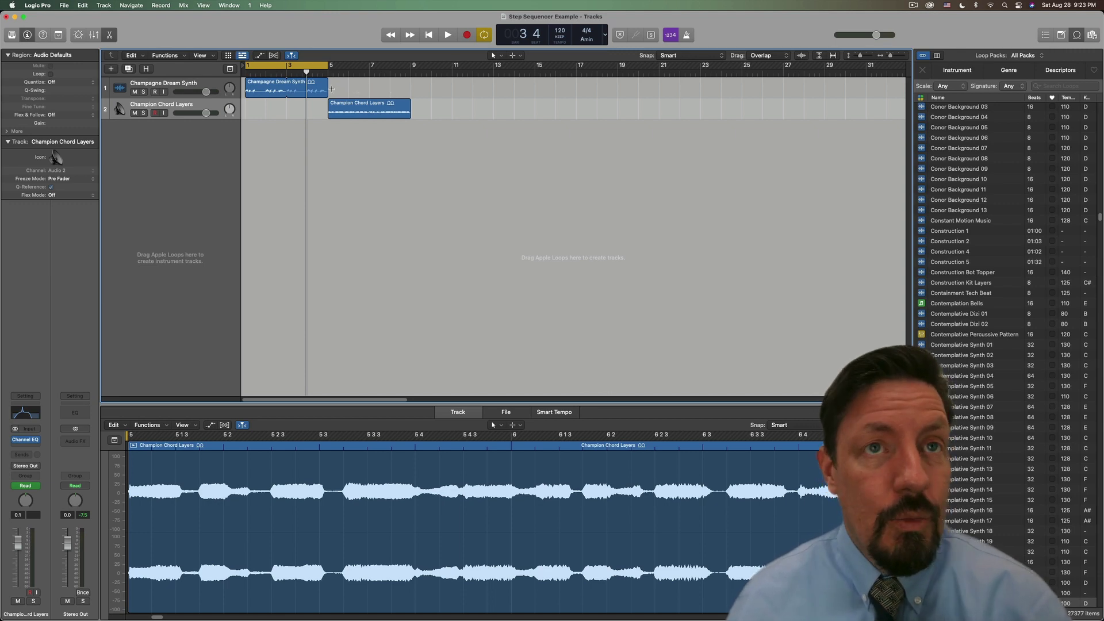
Create a new pattern region in empty space on track 2 and drag it left beside the audio region.
right_click(437, 108)
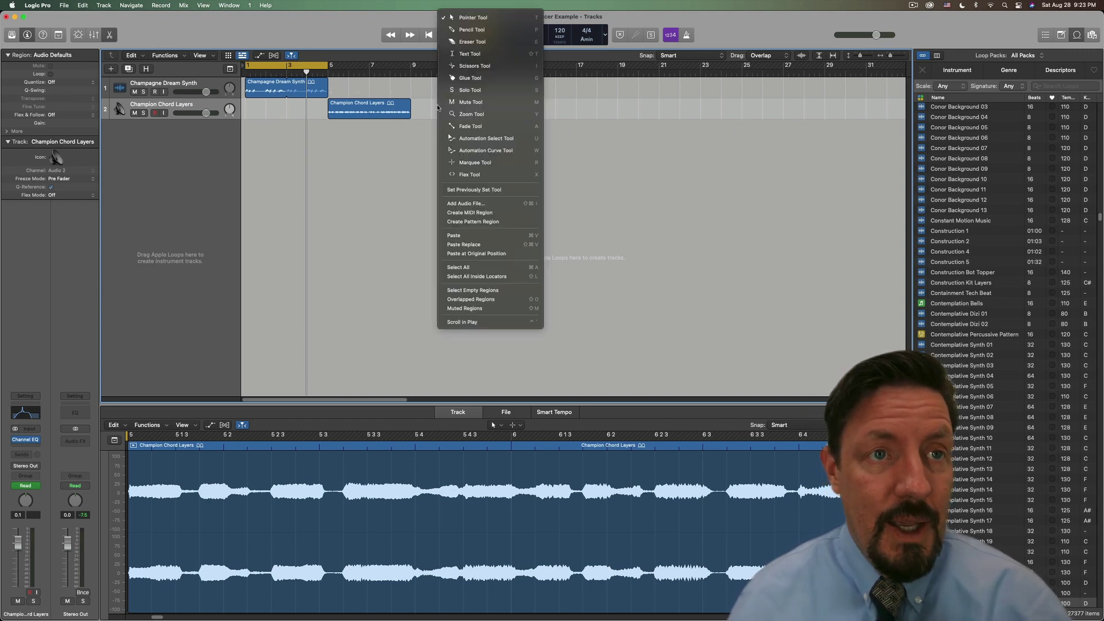
click(473, 221)
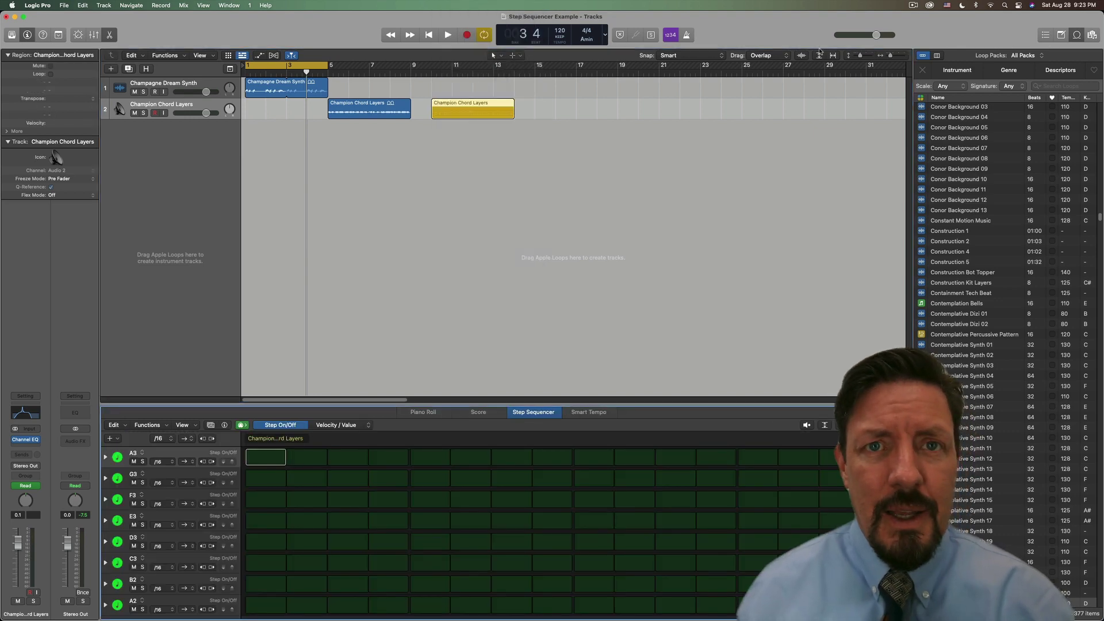
click(765, 57)
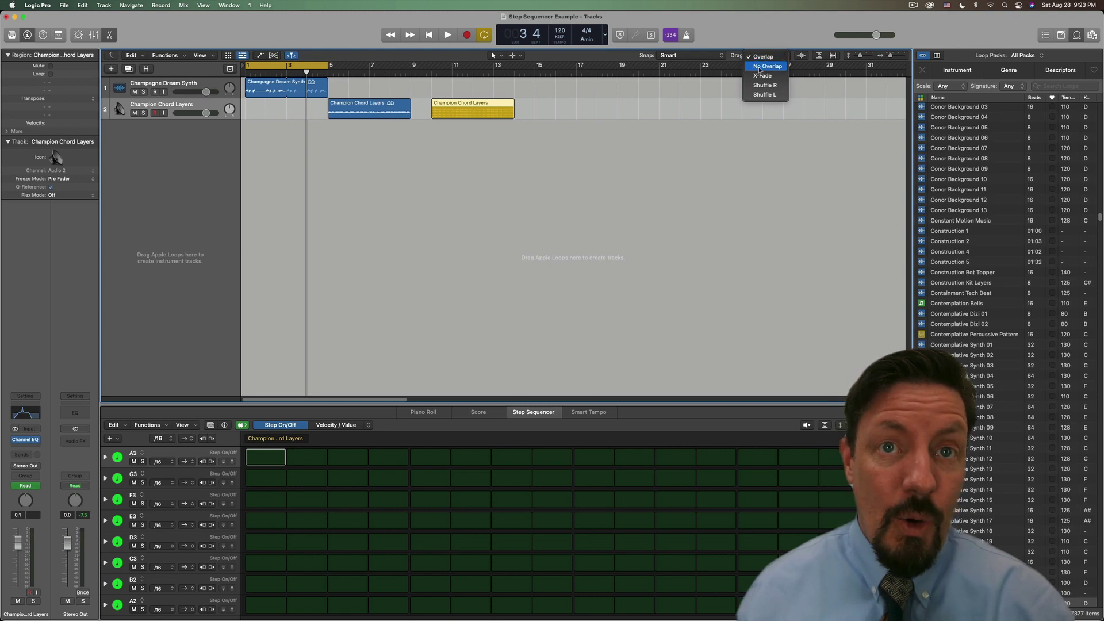
click(758, 46)
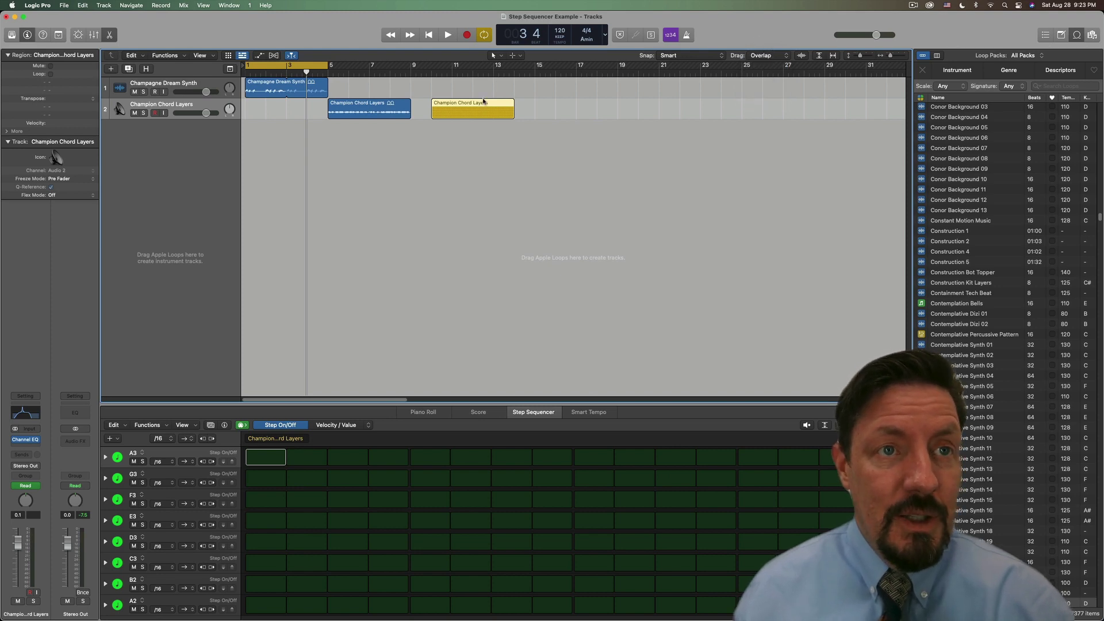
drag(484, 101, 410, 105)
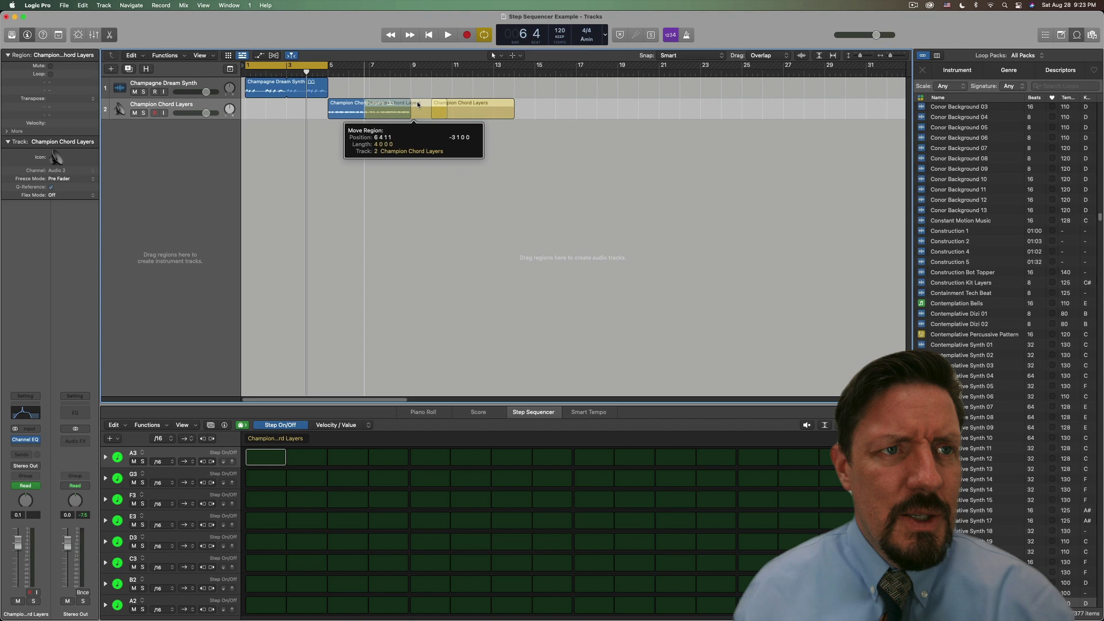
drag(419, 105, 355, 103)
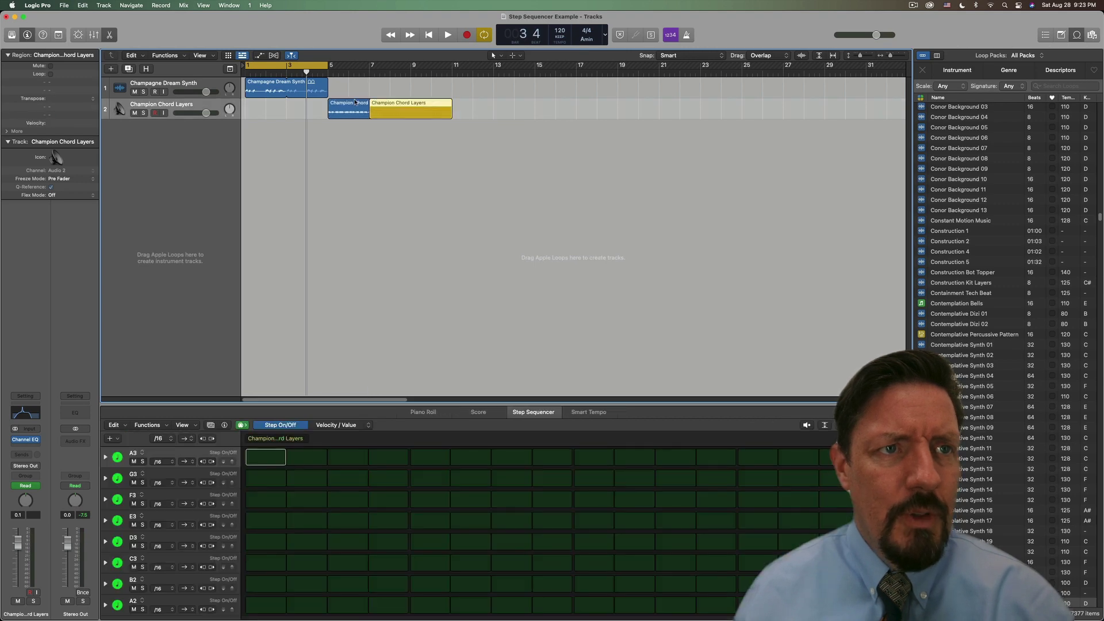
Lengthen the Champion Chord Layers audio region under the pattern region and reposition the pattern region over it.
click(355, 102)
click(400, 103)
drag(365, 103, 411, 104)
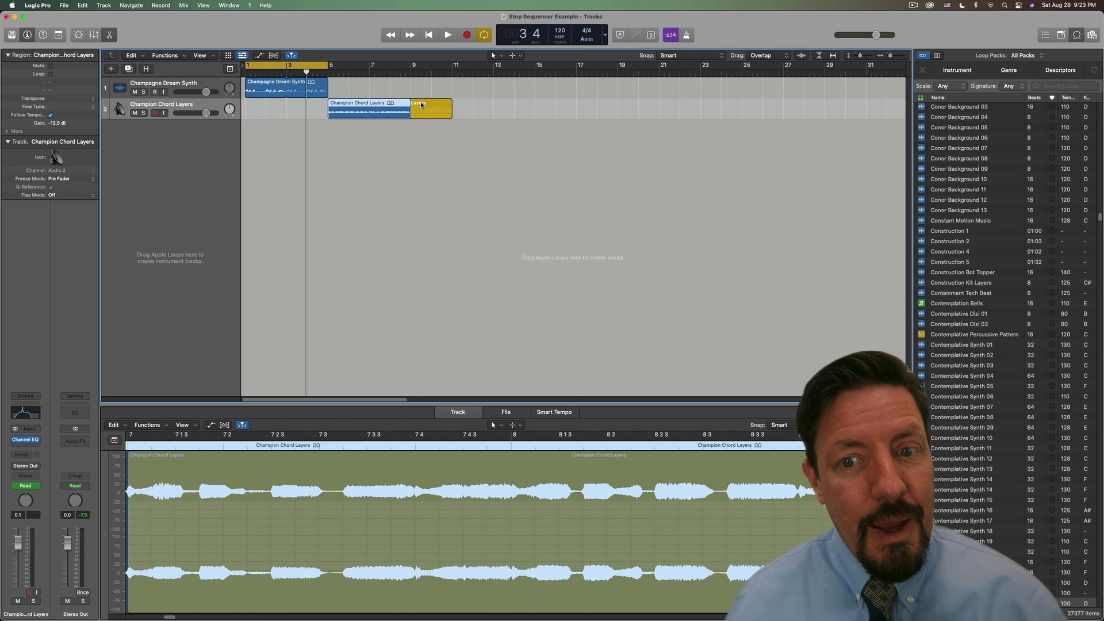
drag(421, 104, 367, 104)
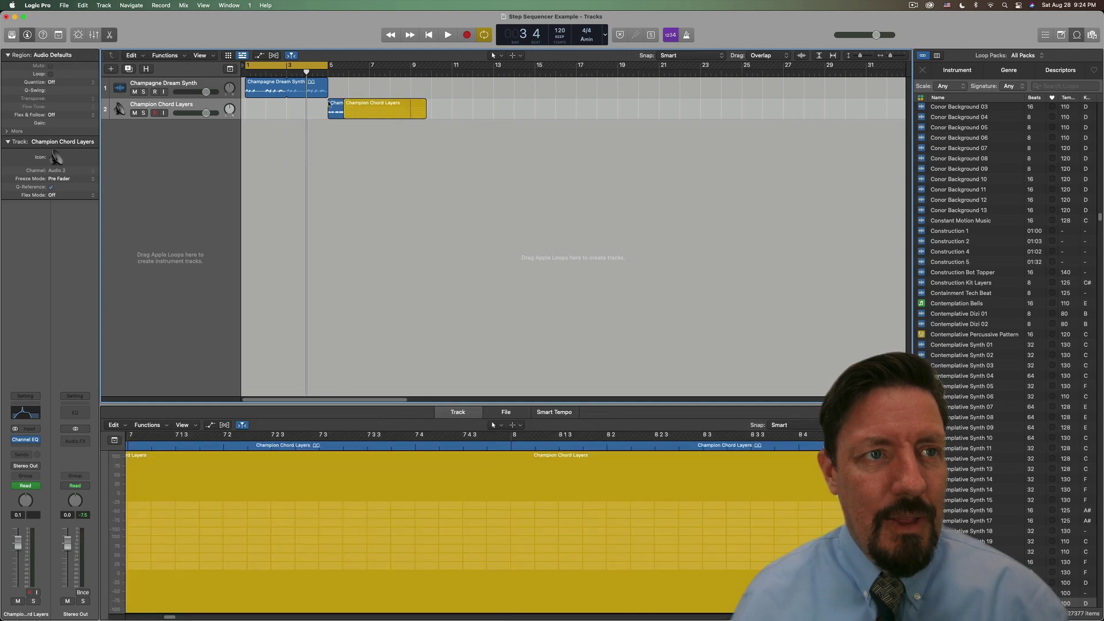
click(352, 105)
click(419, 102)
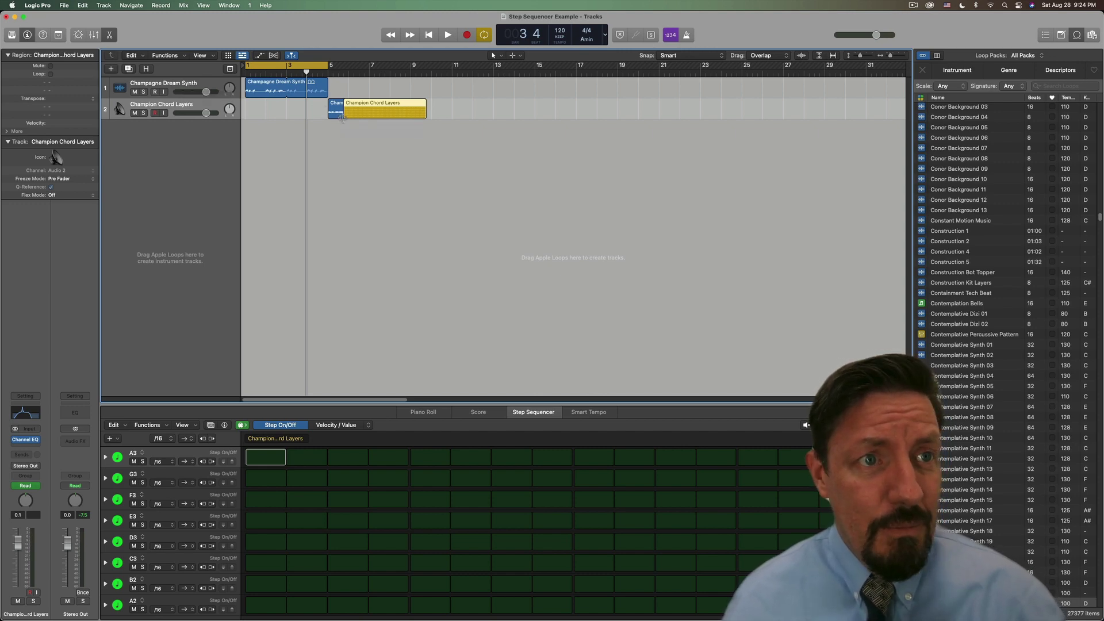
right_click(458, 107)
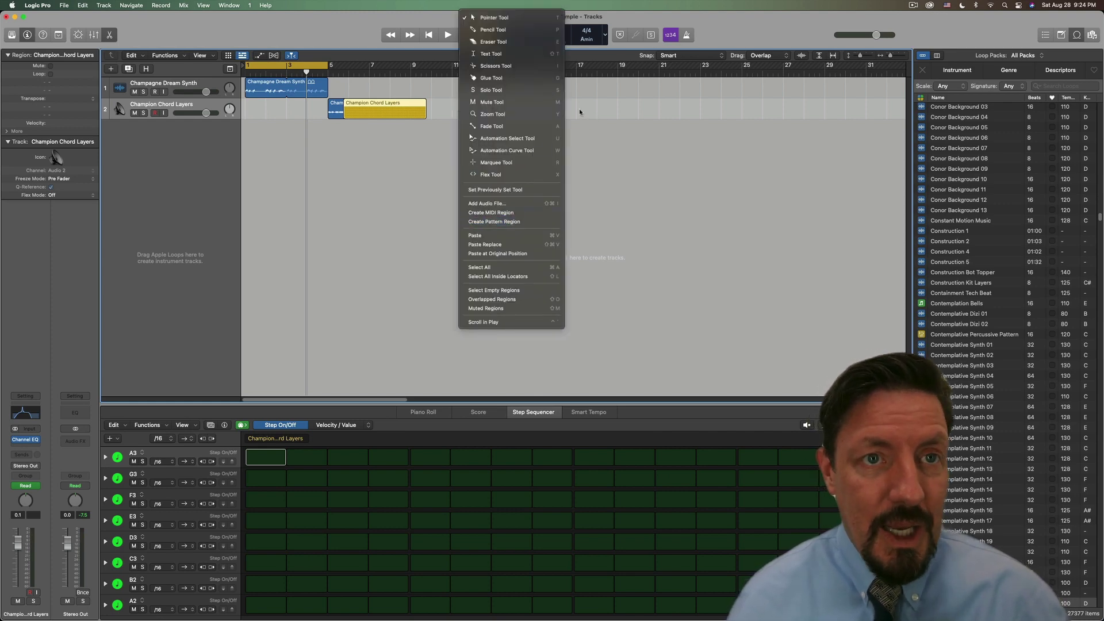
Dismiss the context menu and move the yellow pattern region so it starts exactly at bar 5.
click(584, 126)
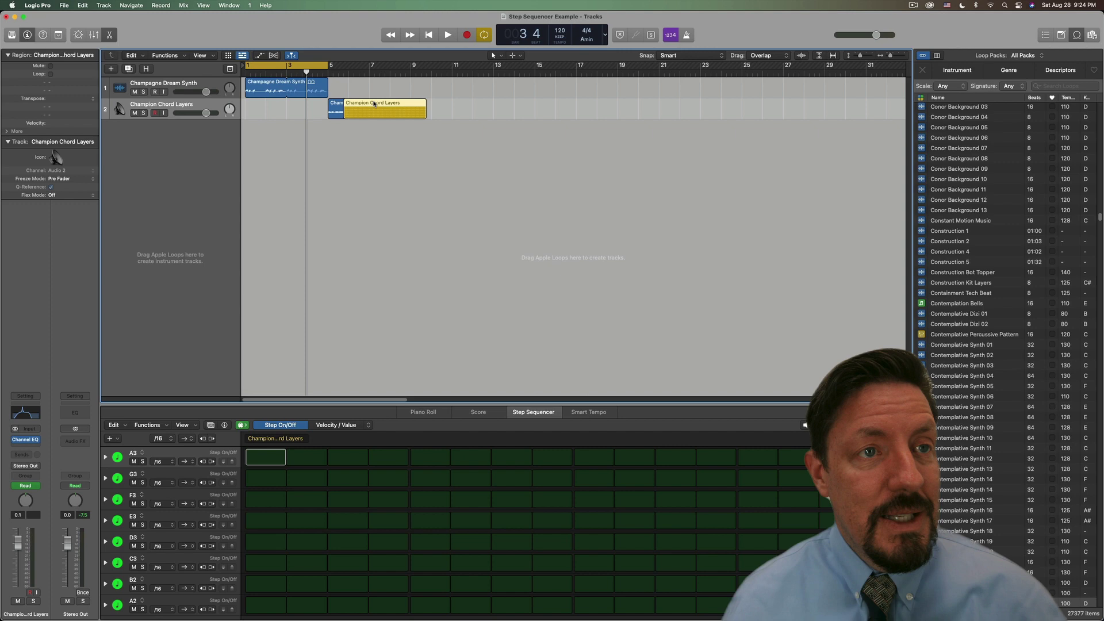
drag(374, 104, 350, 104)
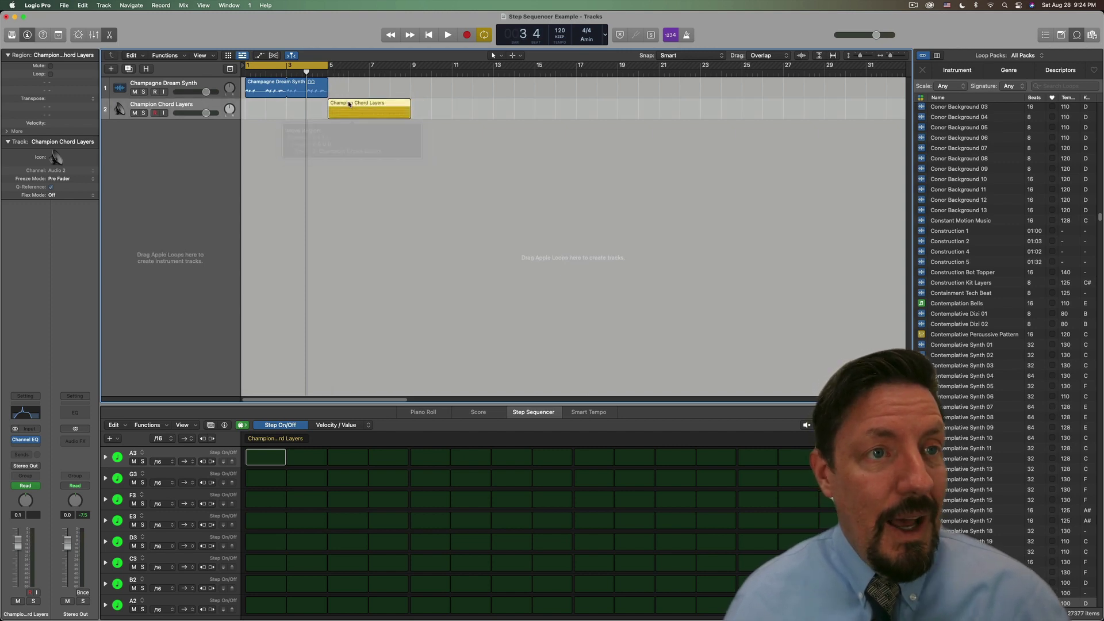